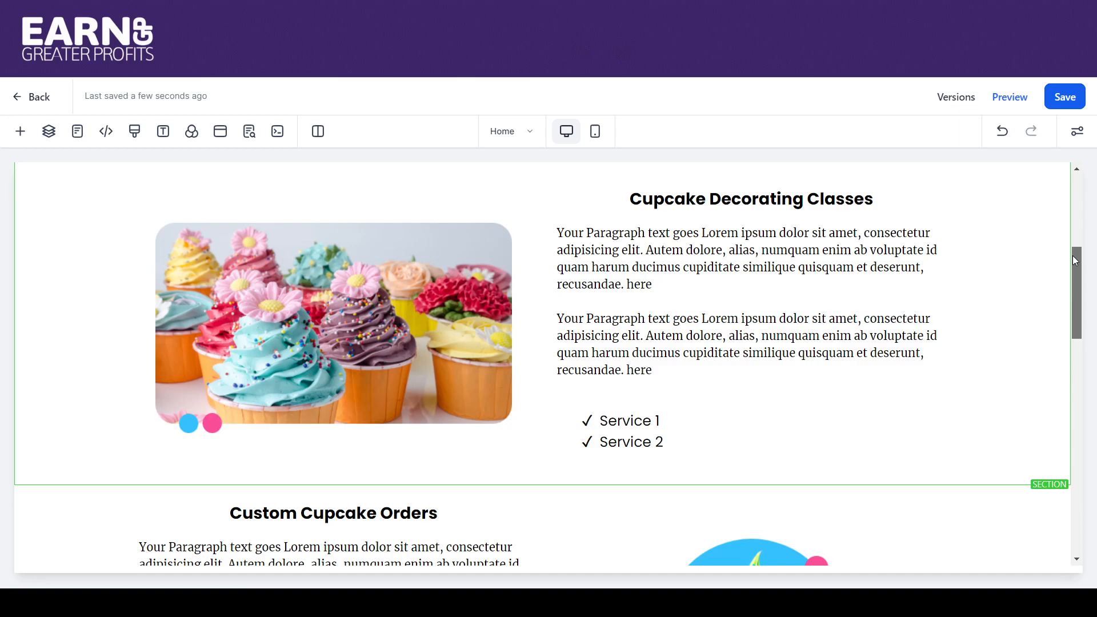
# Step: Try a bordered, shadowed theme on the image beside Cupcake Decorating Classes and return it to the plain theme
pyautogui.moveTo(1079, 270); pyautogui.dragTo(1081, 270)
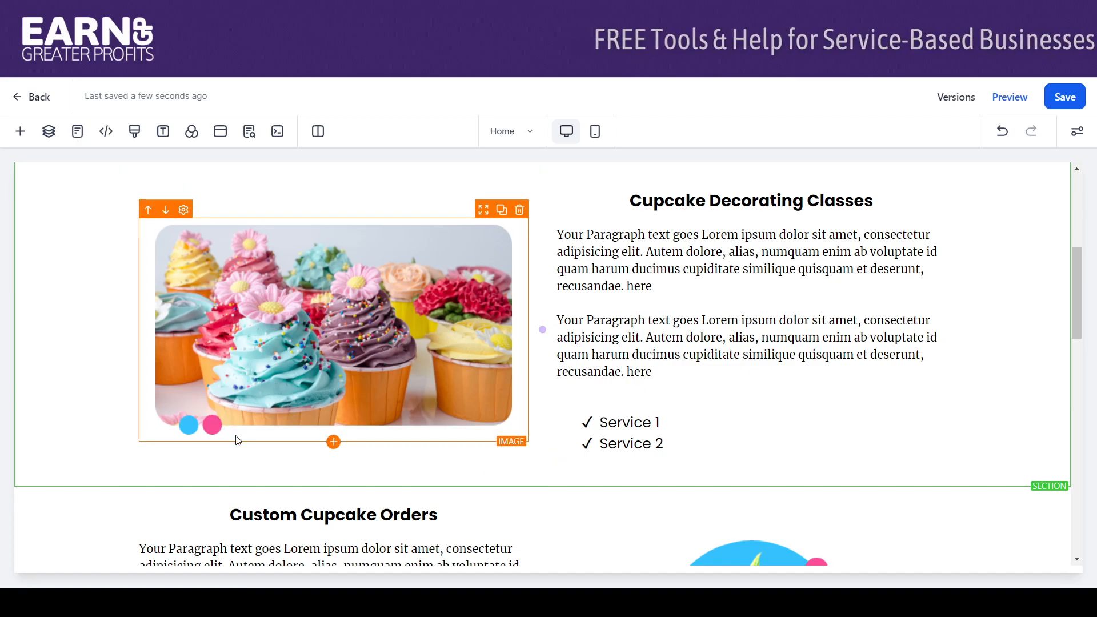
pyautogui.click(329, 343)
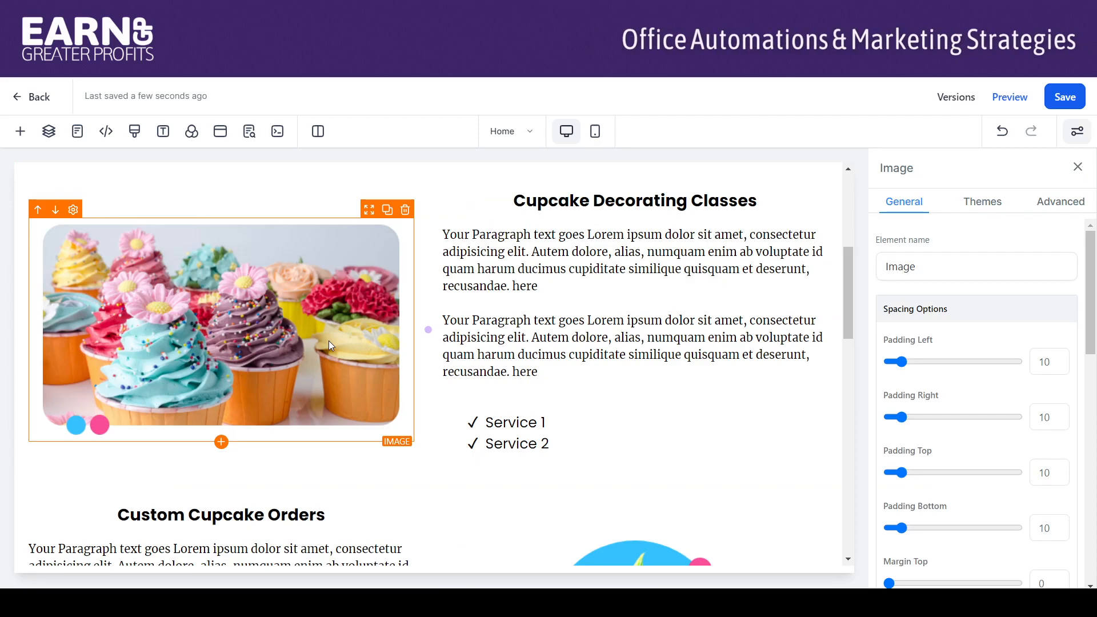
pyautogui.click(992, 200)
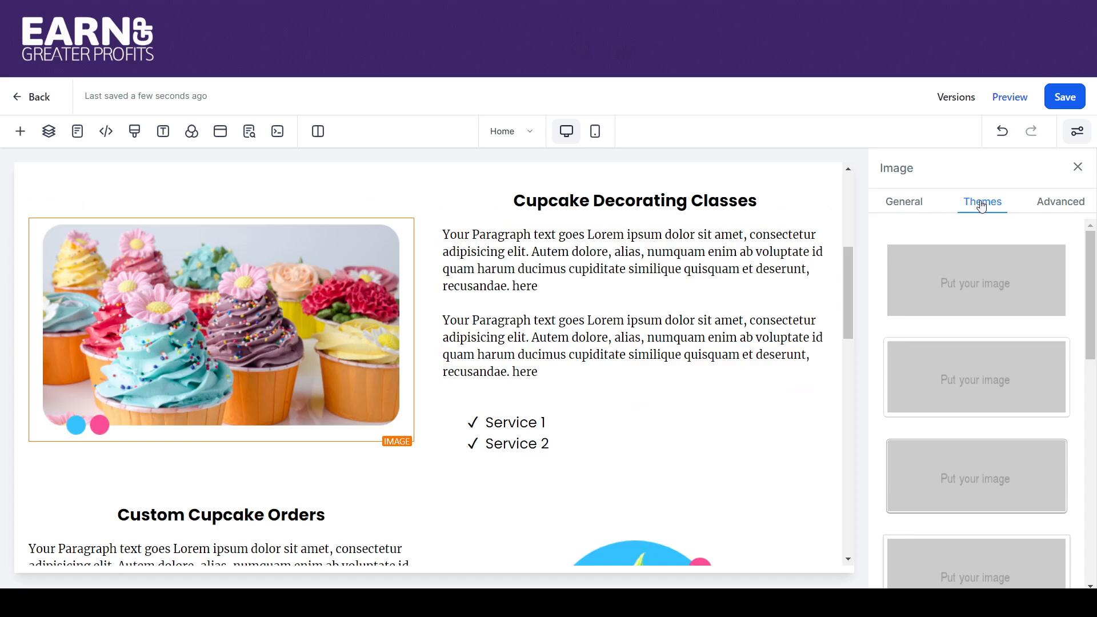
pyautogui.moveTo(1092, 259); pyautogui.dragTo(1092, 333)
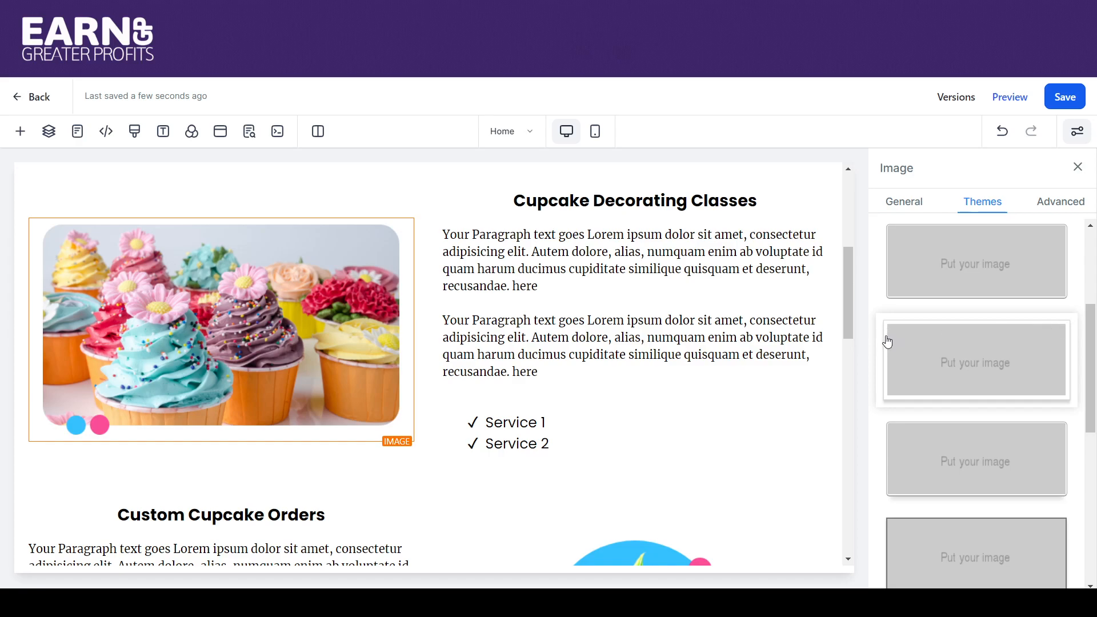
pyautogui.click(903, 369)
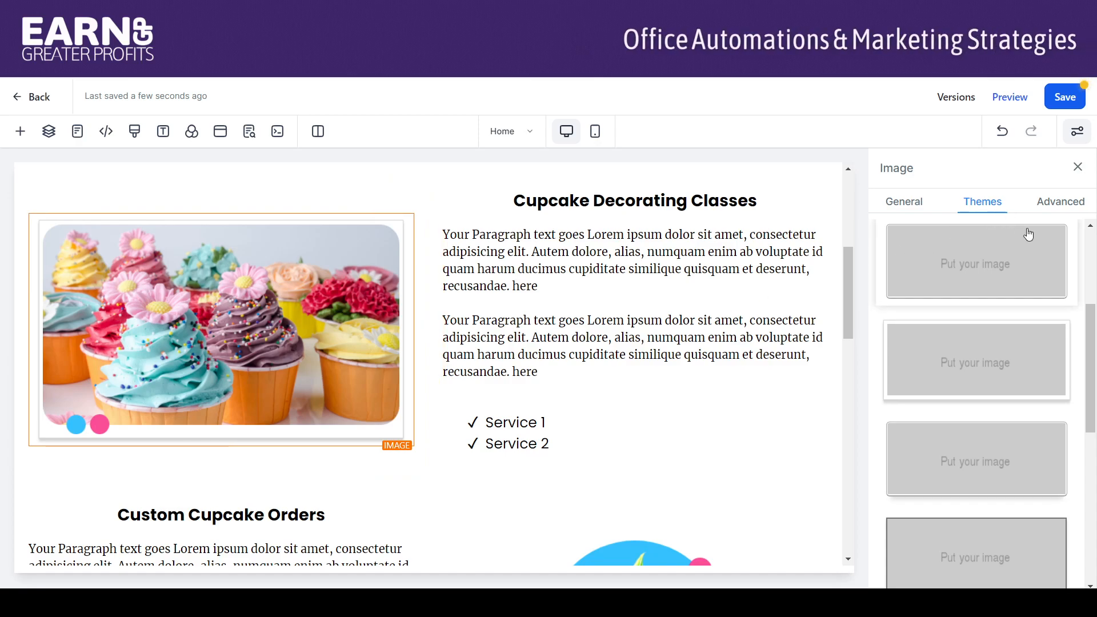
pyautogui.click(998, 271)
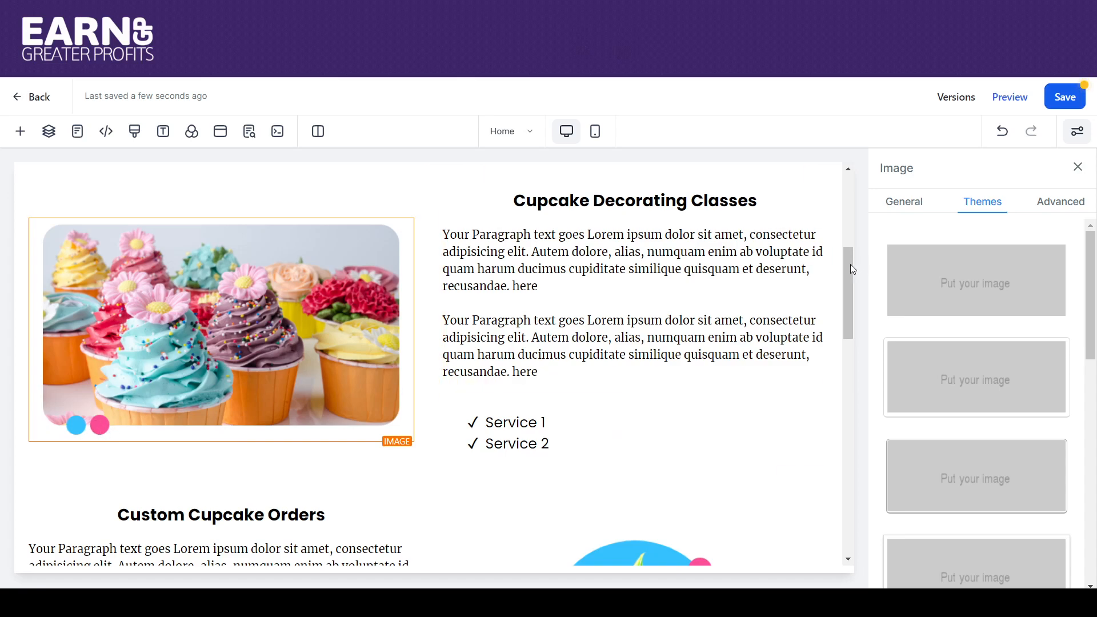
# Step: Apply the thin-bordered theme with a bottom shadow to the green cupcake image in the Custom Cupcake Orders section
pyautogui.moveTo(849, 267); pyautogui.dragTo(851, 335)
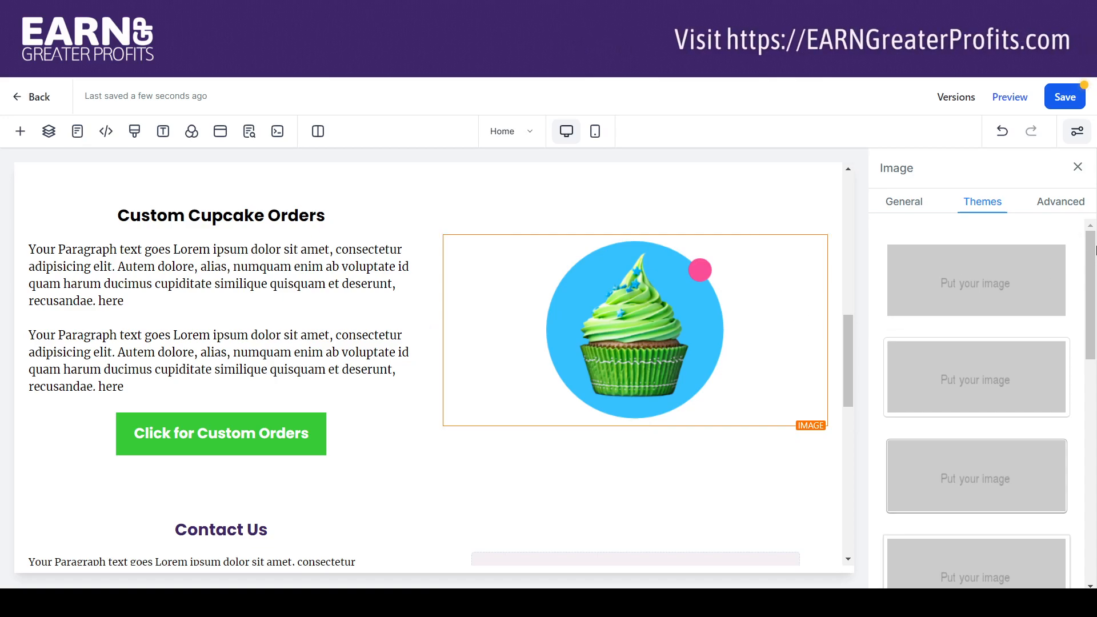
pyautogui.moveTo(1092, 253); pyautogui.dragTo(1096, 351)
pyautogui.click(1008, 264)
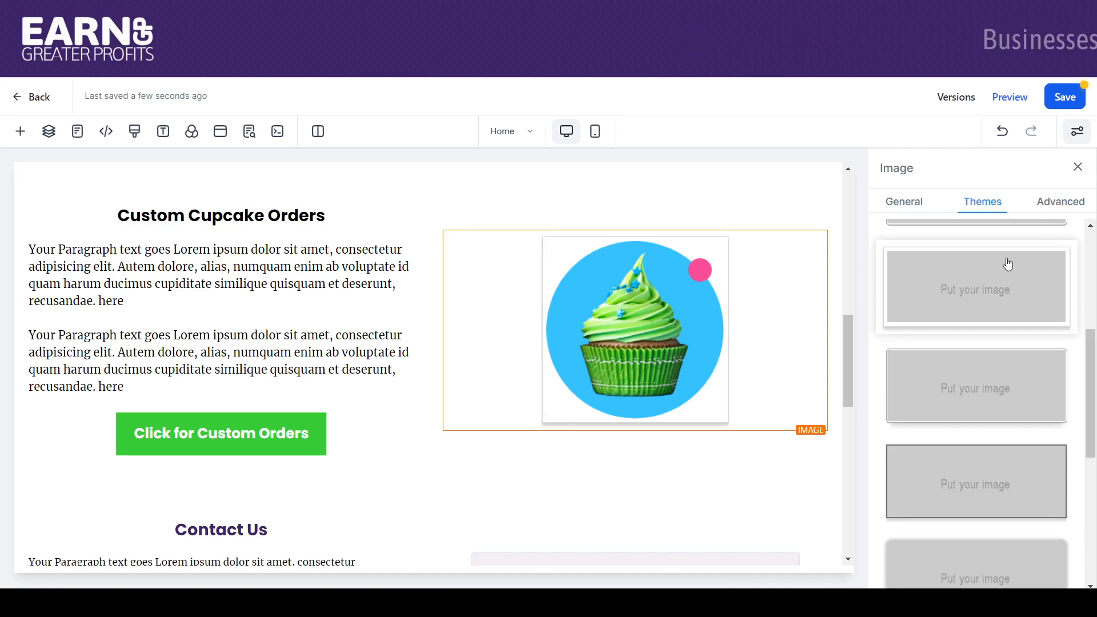
# Step: Set the green cupcake image's radius to Circle in its advanced image settings
pyautogui.click(1064, 207)
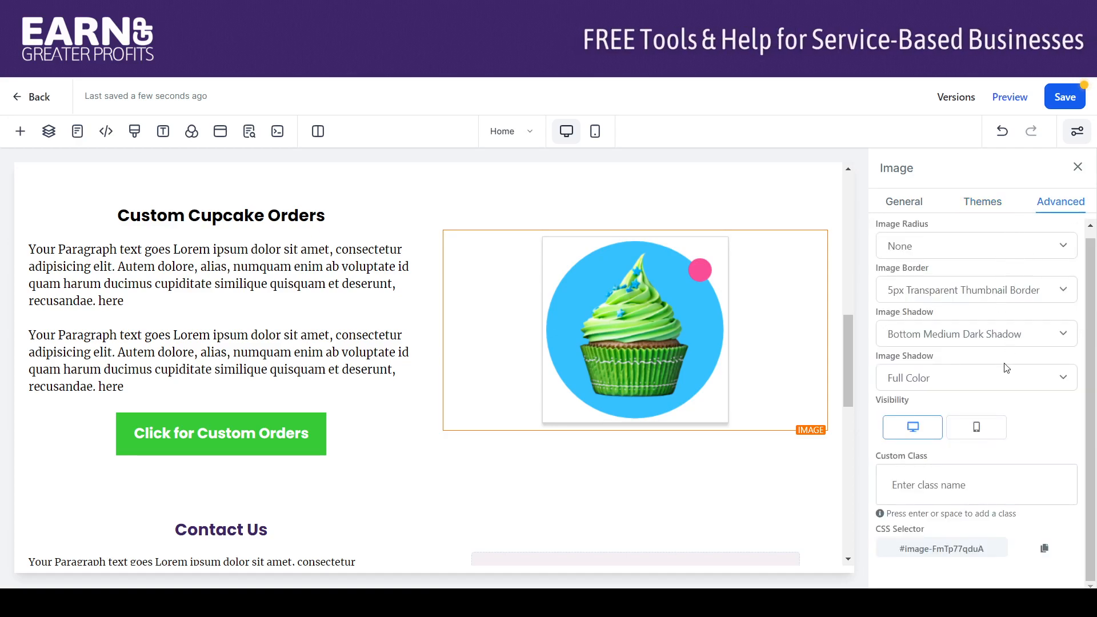
pyautogui.scroll(1, 1093, 316)
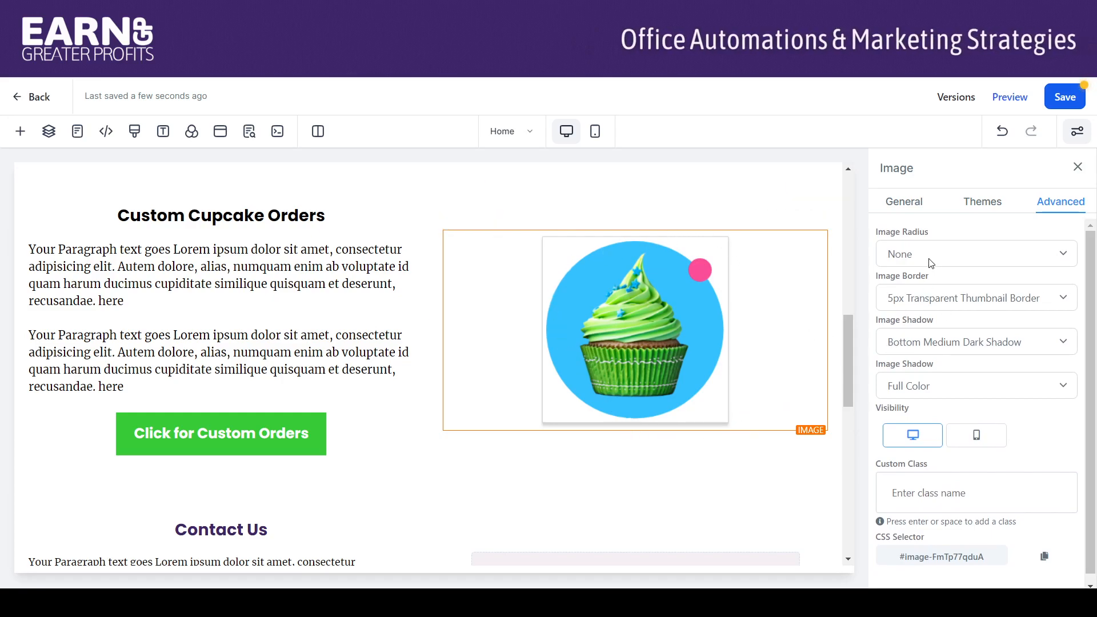
pyautogui.click(902, 292)
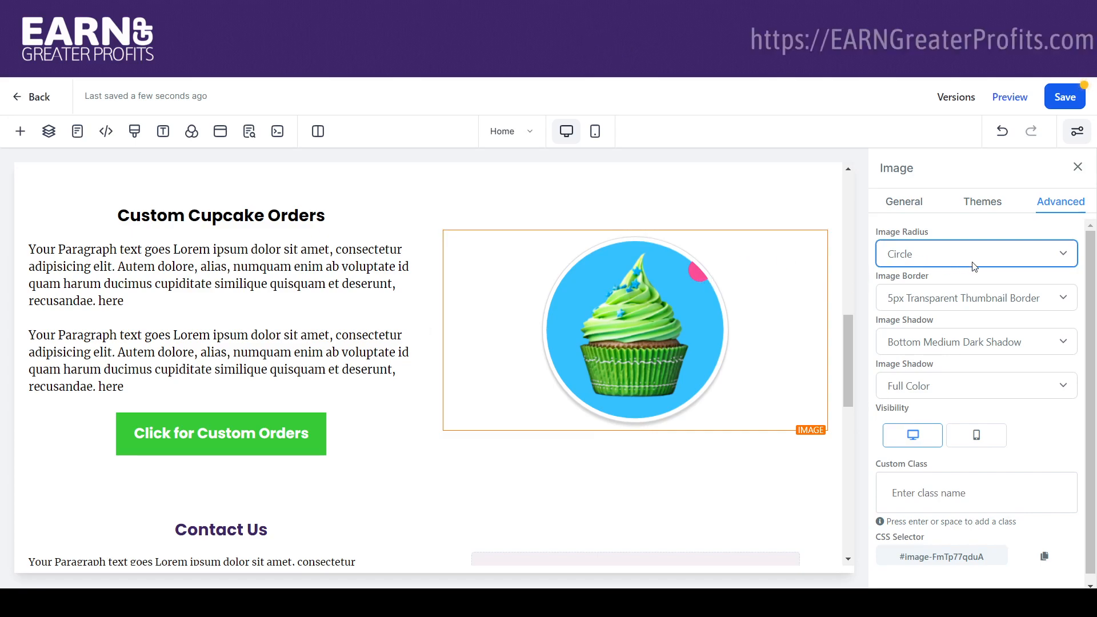
# Step: Try the Dark, White and 2px Bottom thumbnail borders on the green cupcake image, returning to 5px Transparent Thumbnail Border
pyautogui.scroll(-1, 1095, 277)
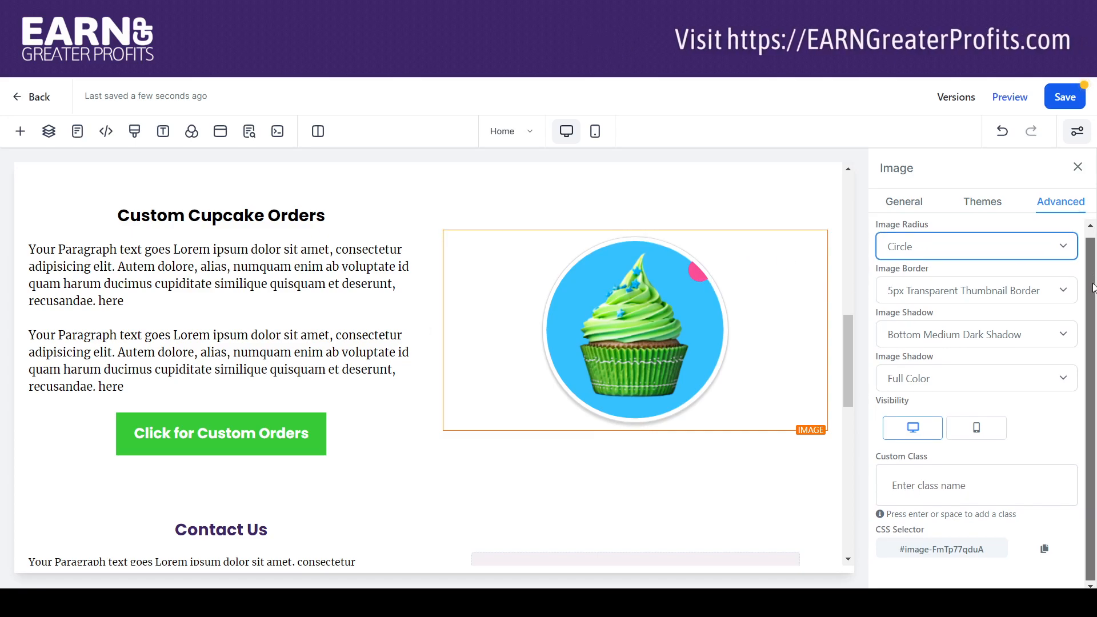
pyautogui.click(1047, 294)
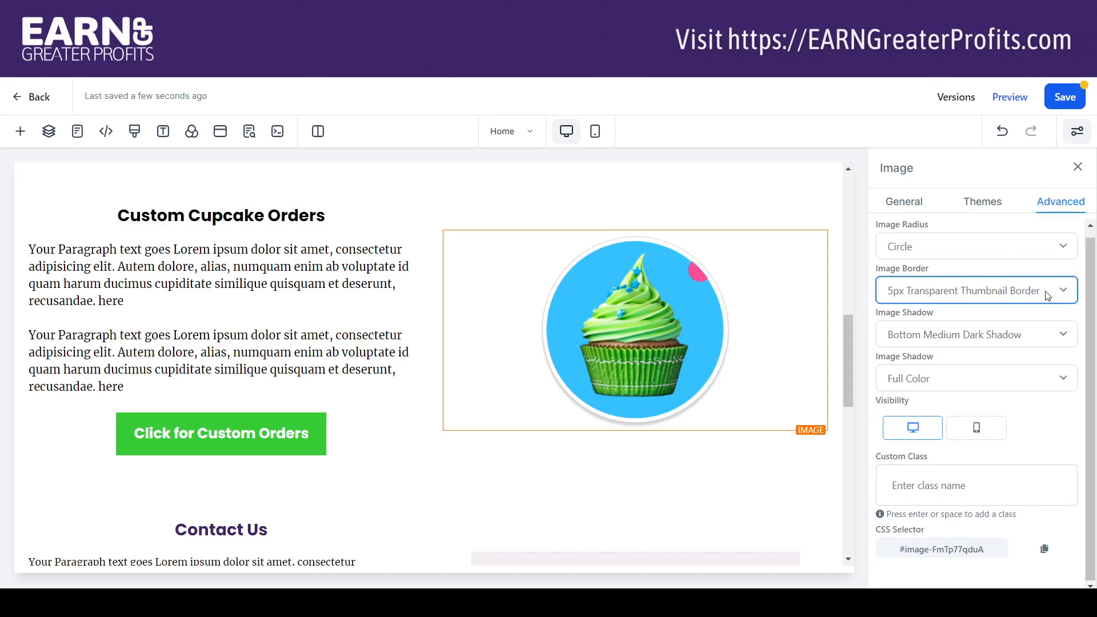
pyautogui.click(987, 343)
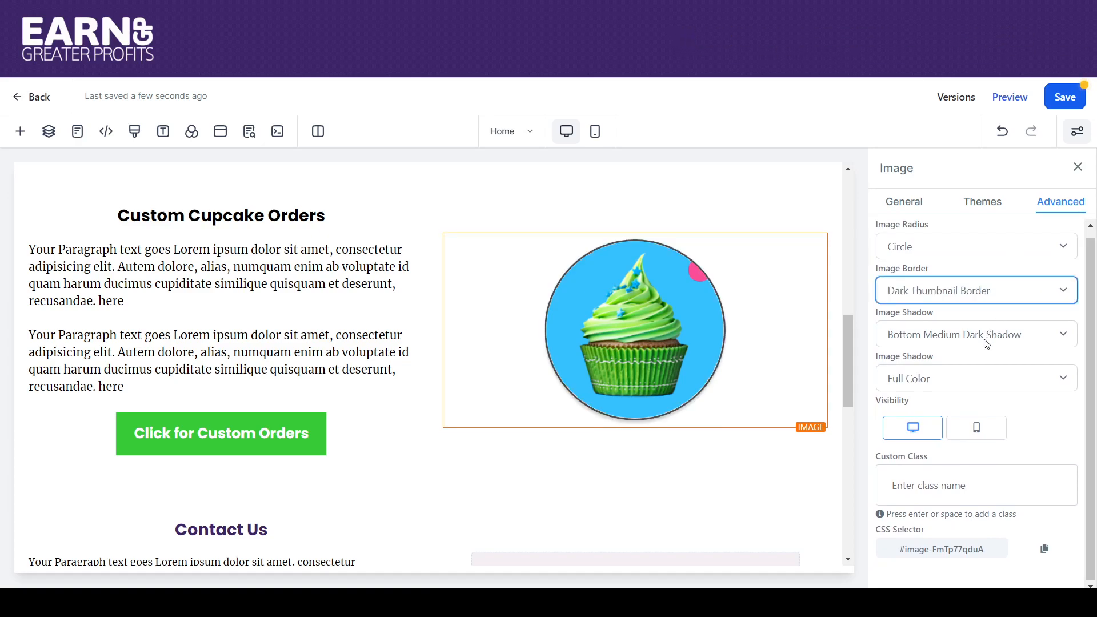
pyautogui.click(994, 292)
pyautogui.click(987, 332)
pyautogui.click(985, 294)
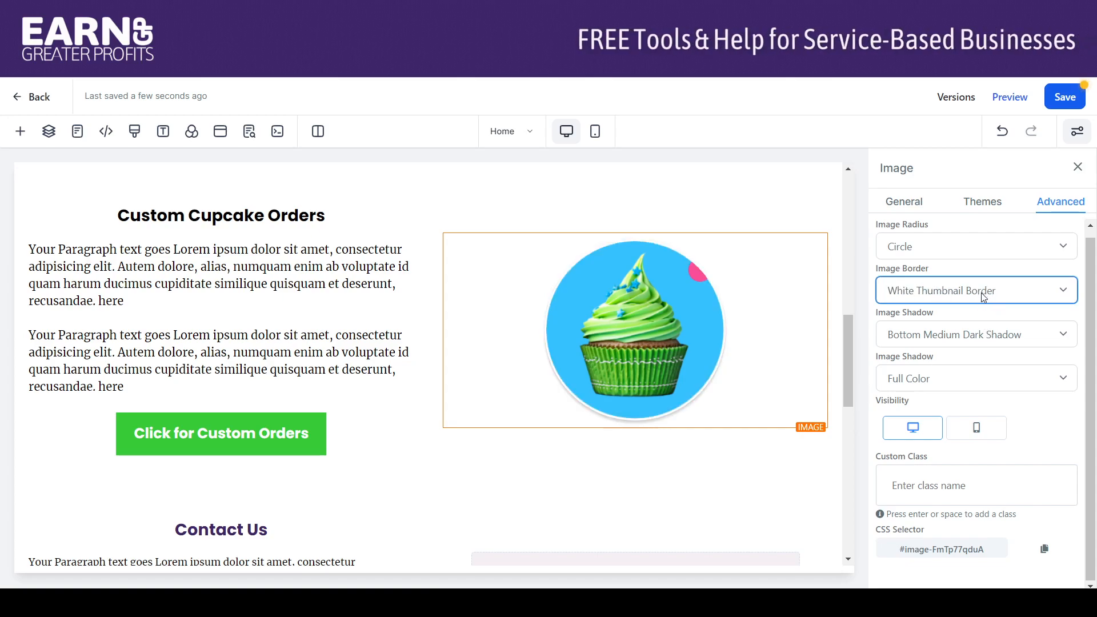
pyautogui.click(967, 374)
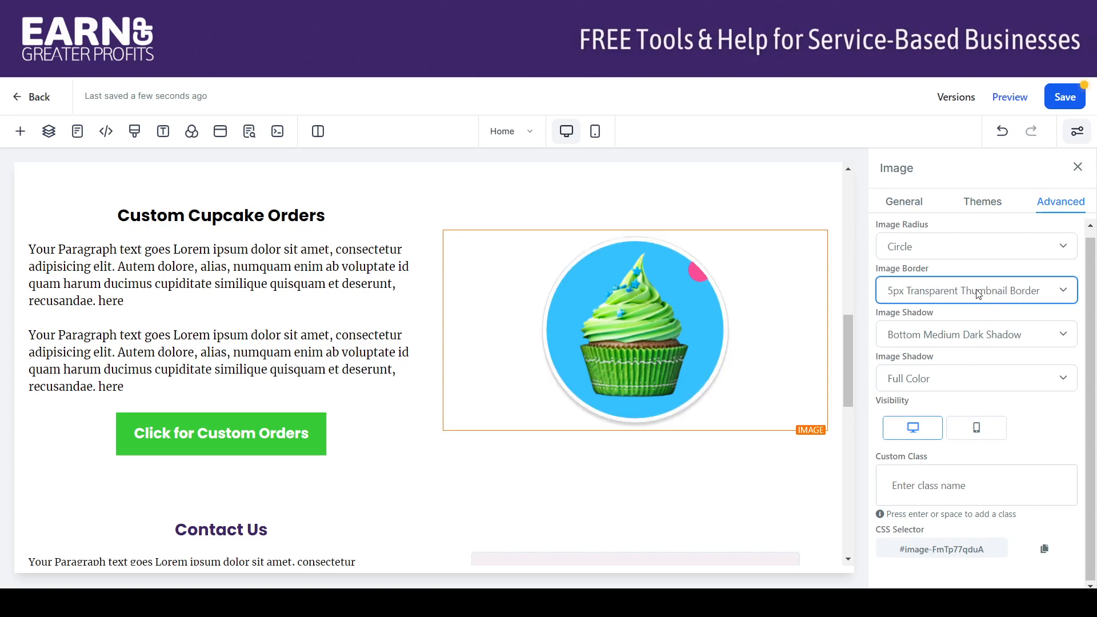
pyautogui.click(965, 388)
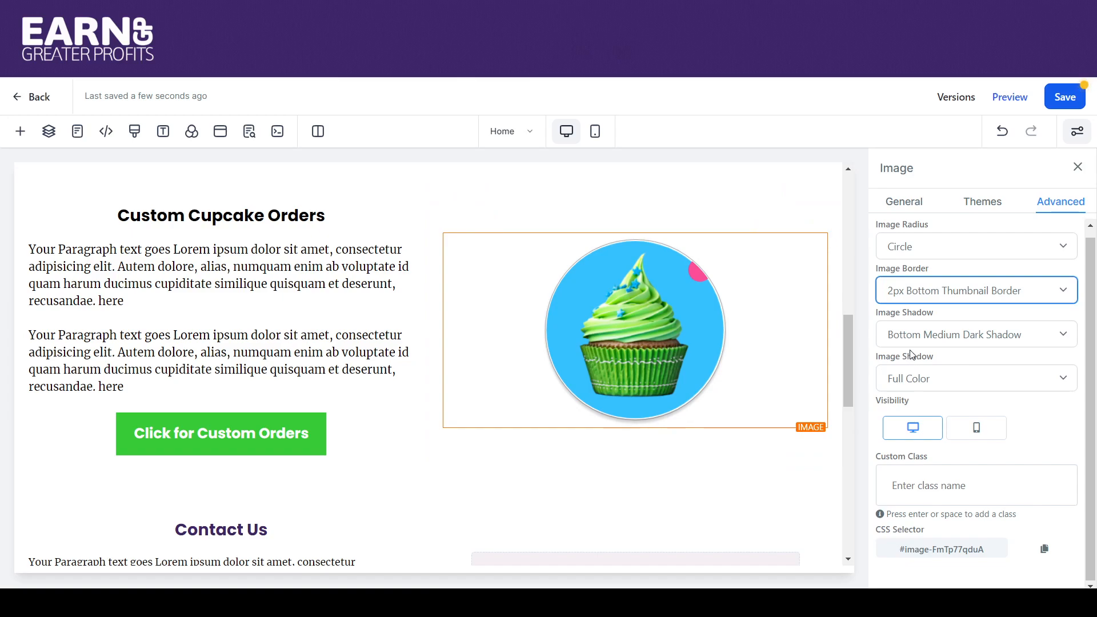
pyautogui.press('Down')
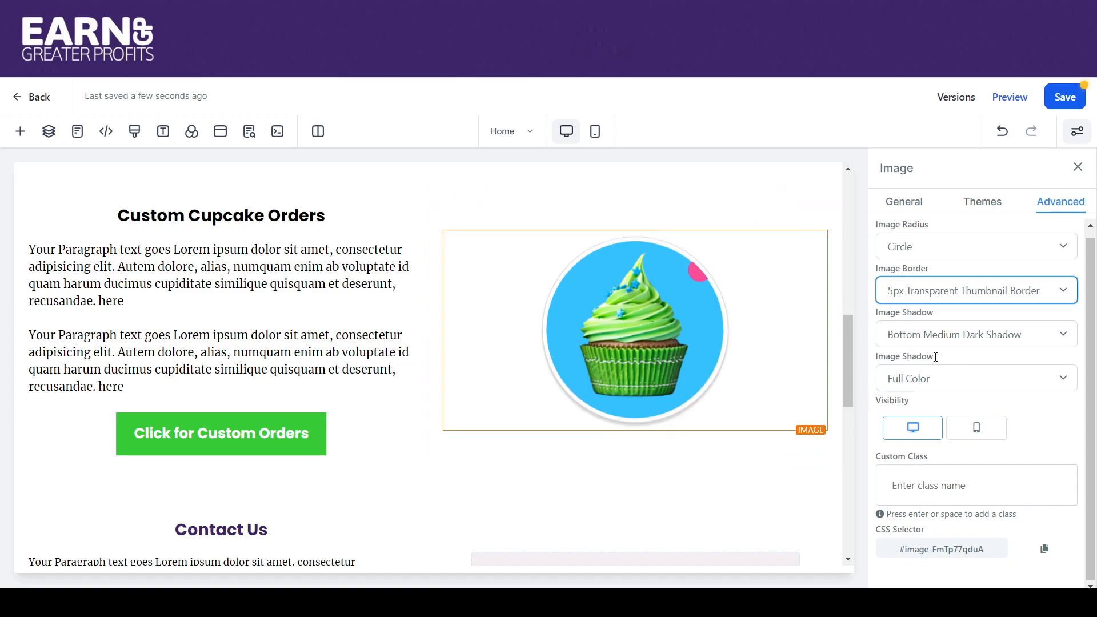
# Step: Compare the Full, Light and Dark shadows on the green cupcake image and set its shadow to Bottom Right Dark Shadow
pyautogui.press('Tab')
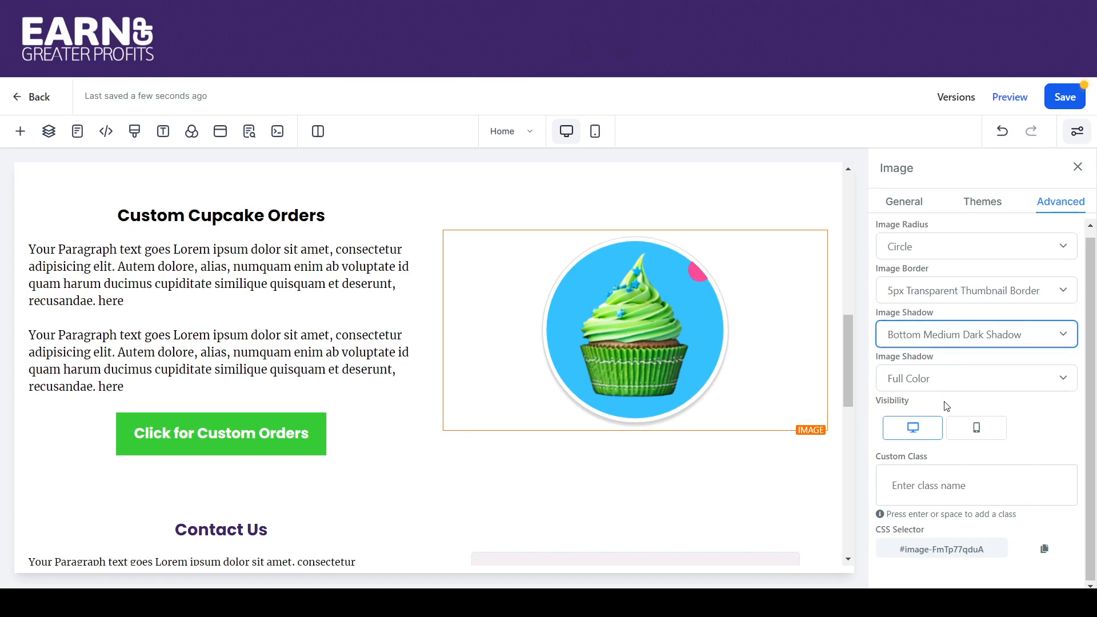
pyautogui.press('Down')
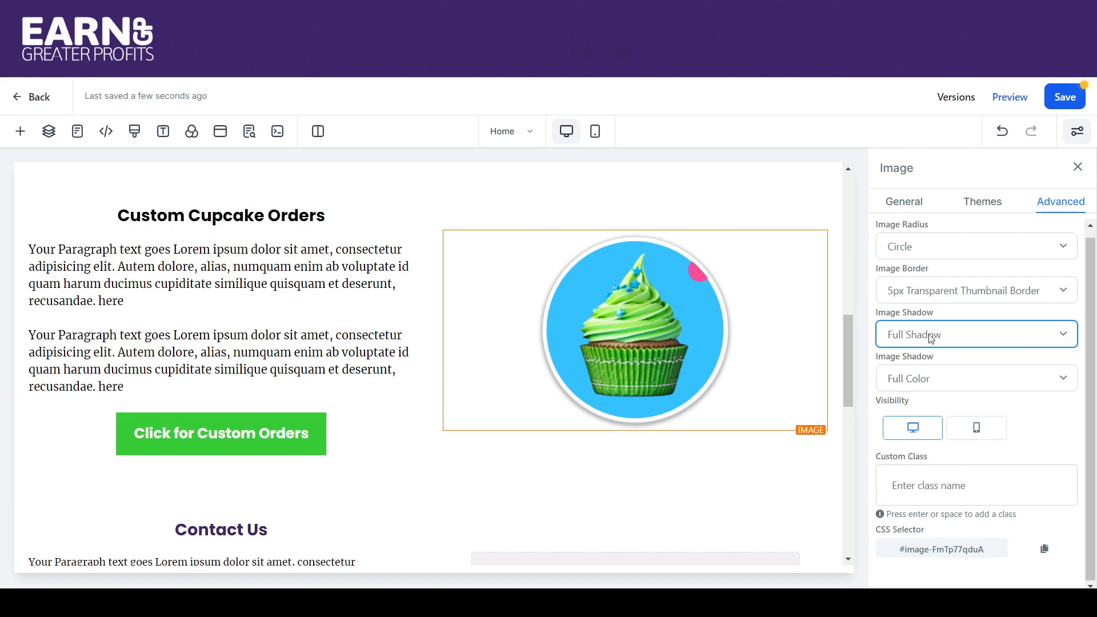
pyautogui.press('Down')
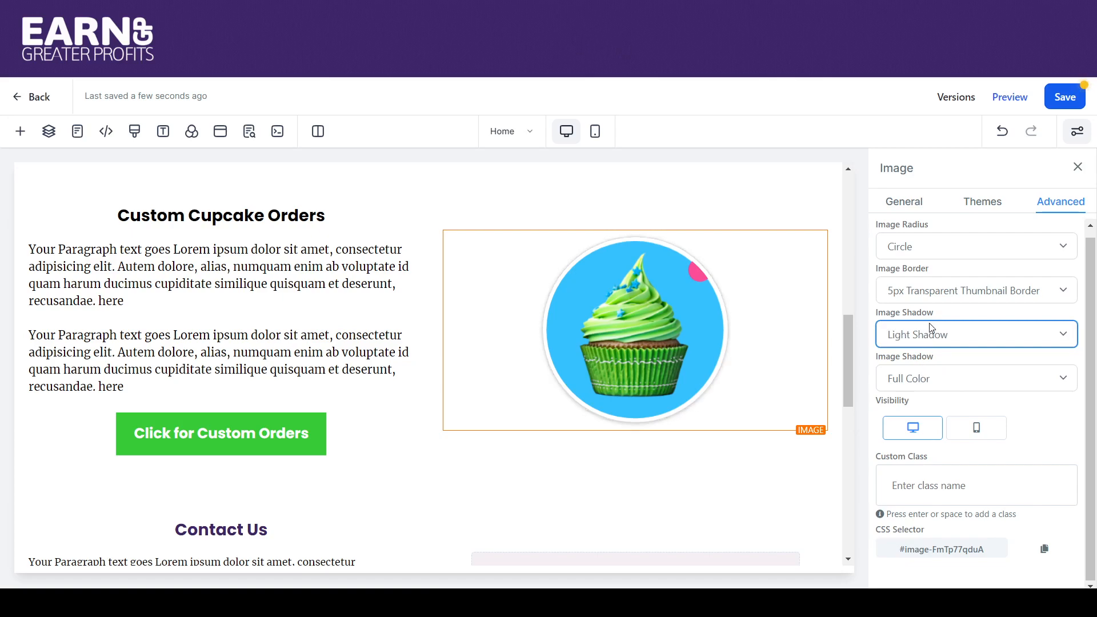
pyautogui.press('Down')
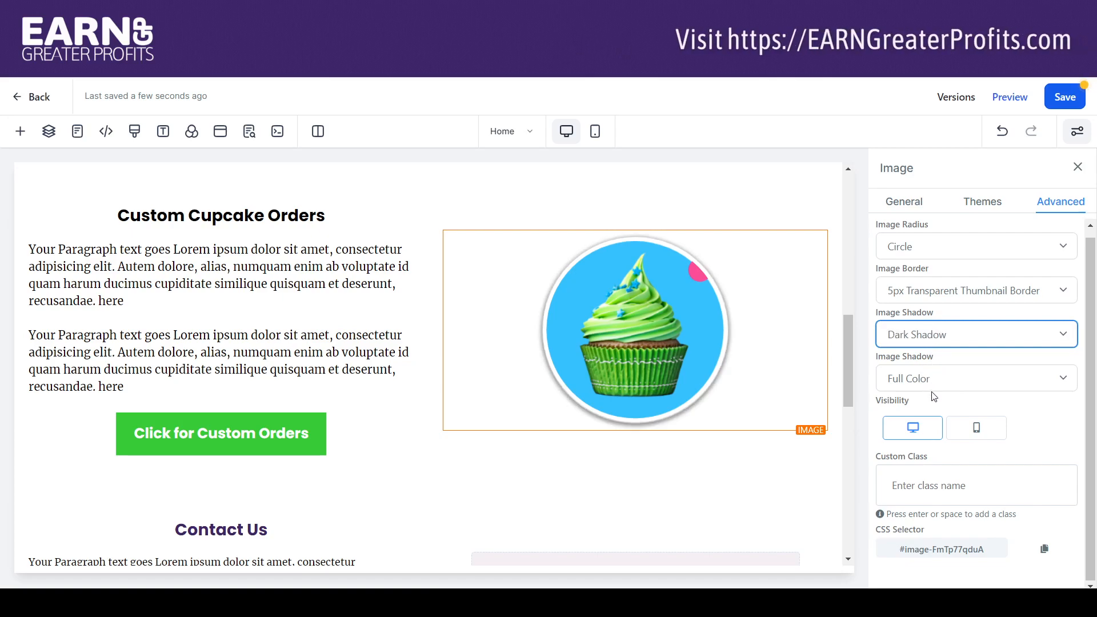
pyautogui.press('Down')
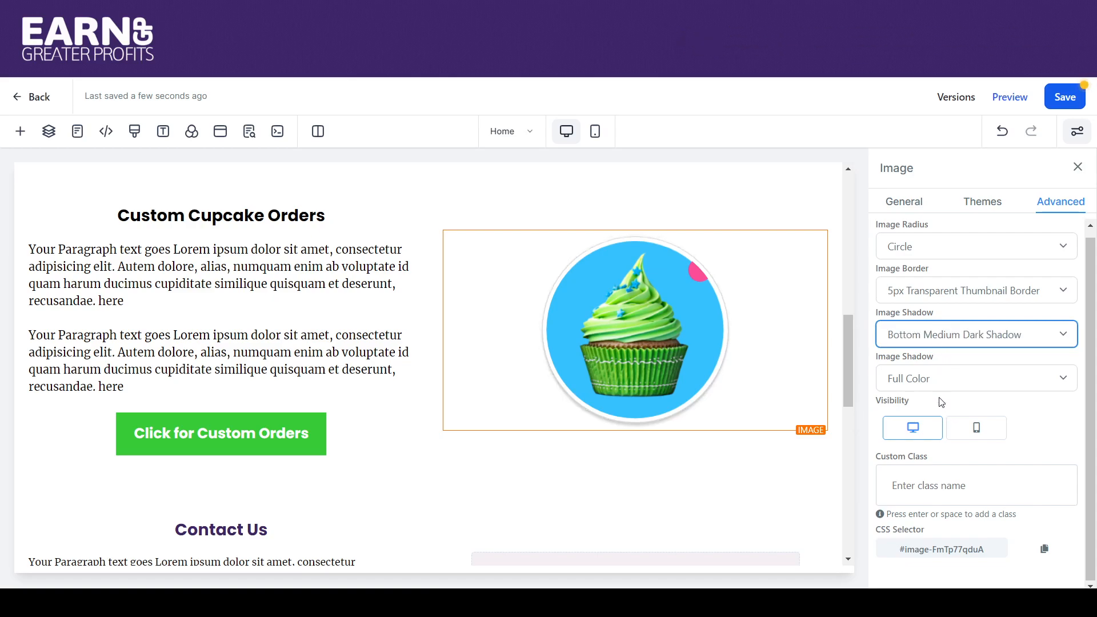
pyautogui.press('Down')
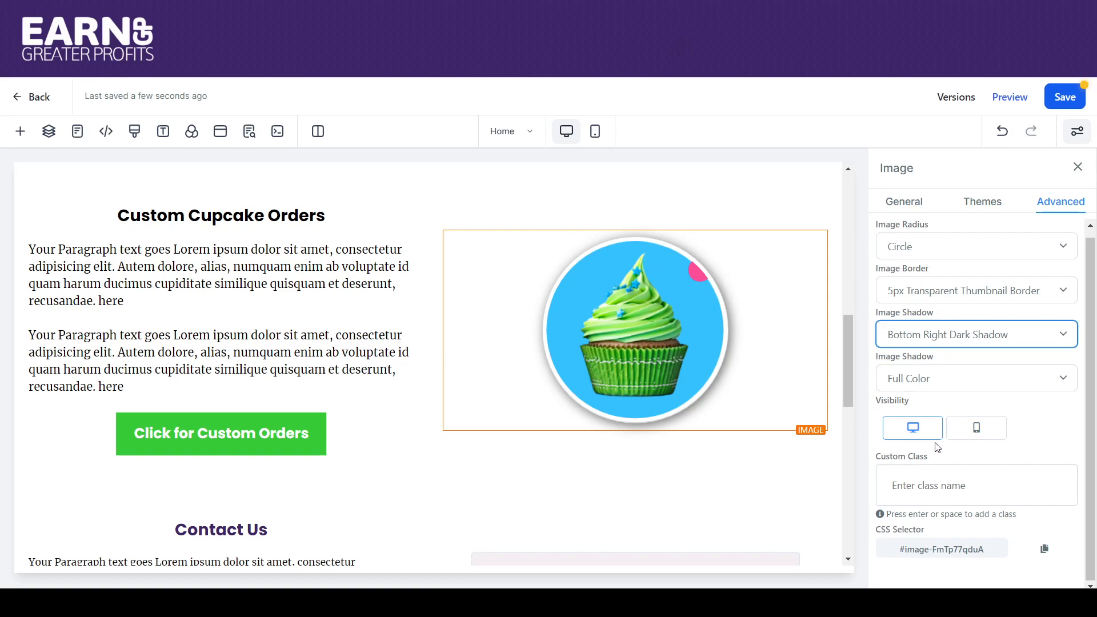
# Step: Try the Black & White effect on the green cupcake image and return it to Full Color
pyautogui.click(960, 385)
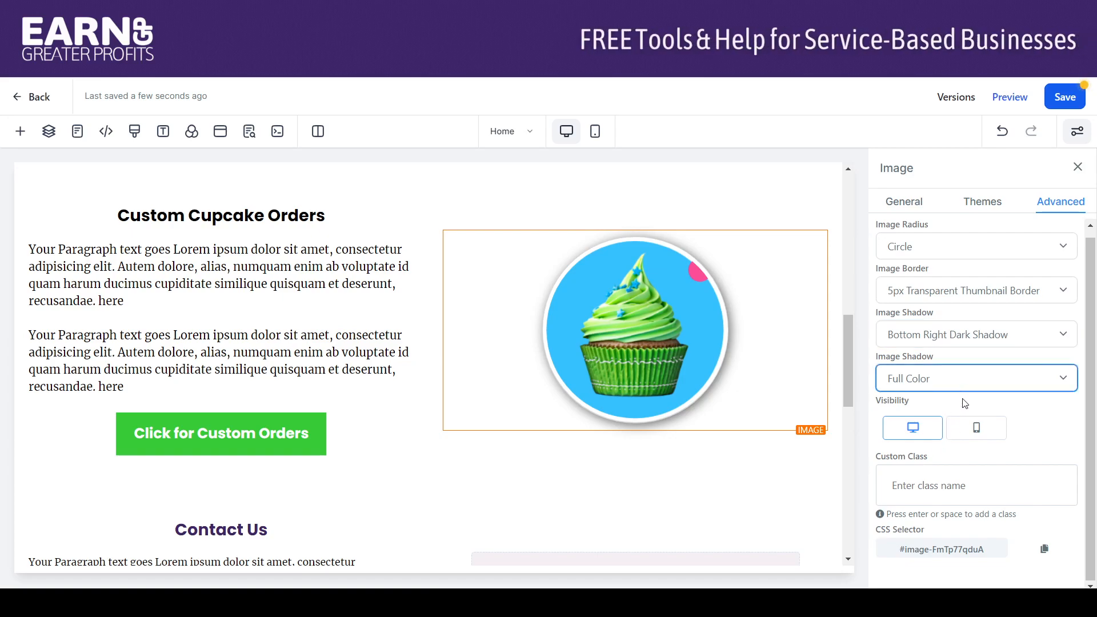
pyautogui.press('Down')
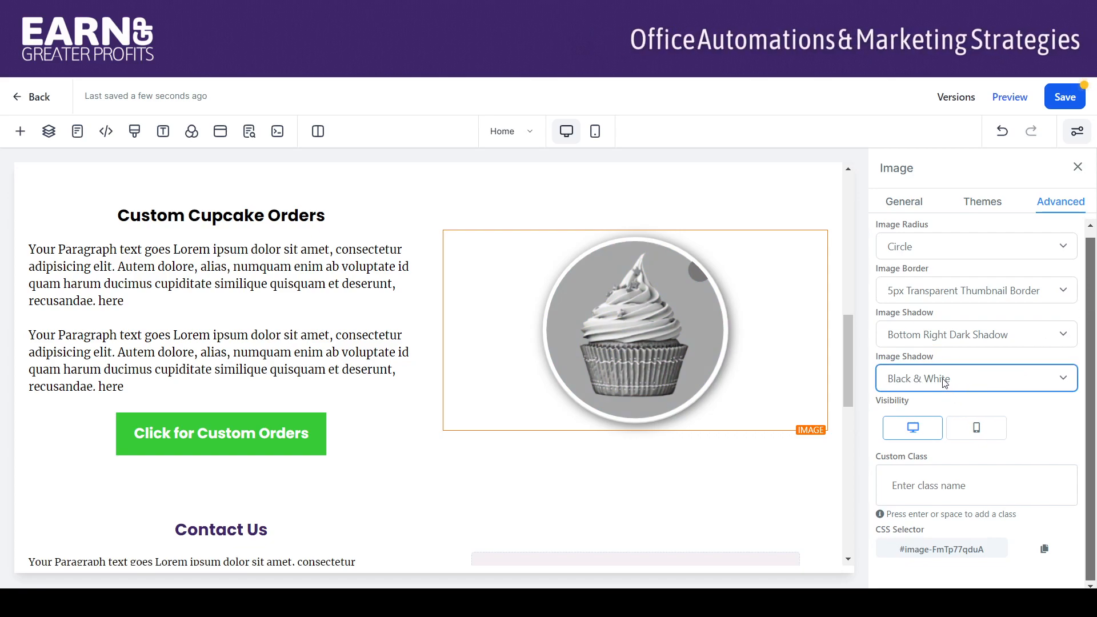
pyautogui.press('Up')
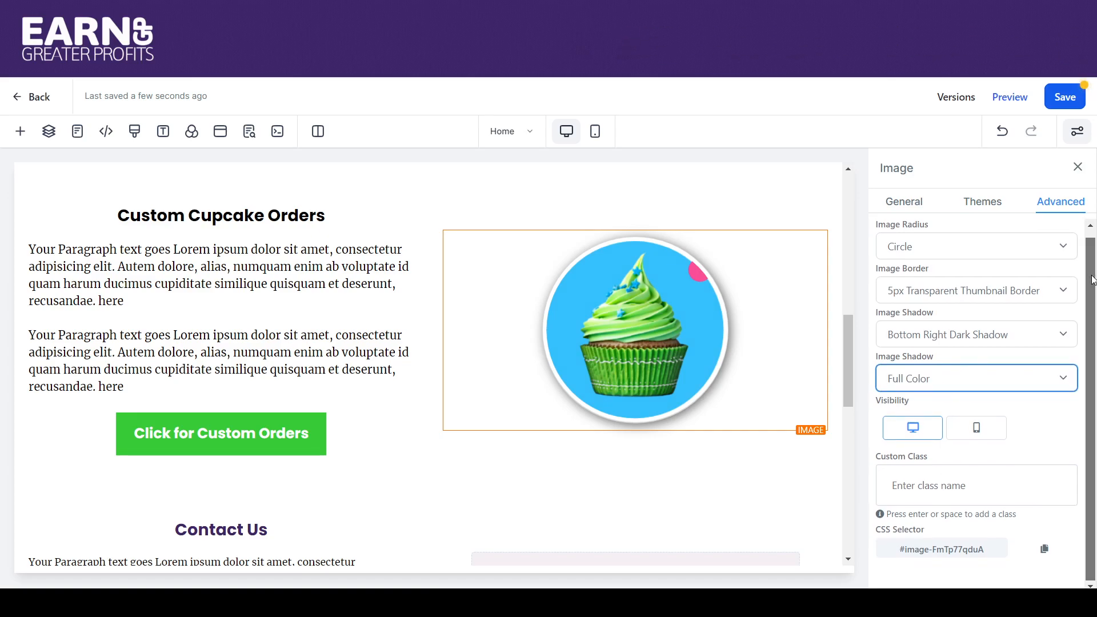
# Step: Set the radius of the image beside Cupcake Decorating Classes to Circle
pyautogui.moveTo(1094, 277); pyautogui.dragTo(1096, 229)
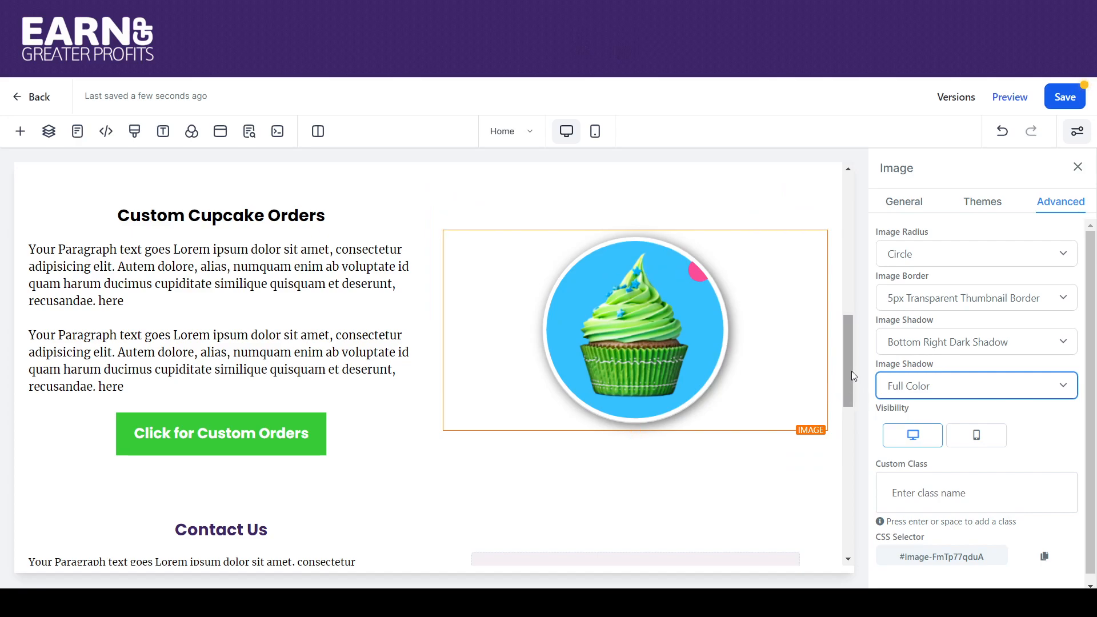
pyautogui.moveTo(843, 344); pyautogui.dragTo(845, 280)
pyautogui.click(264, 335)
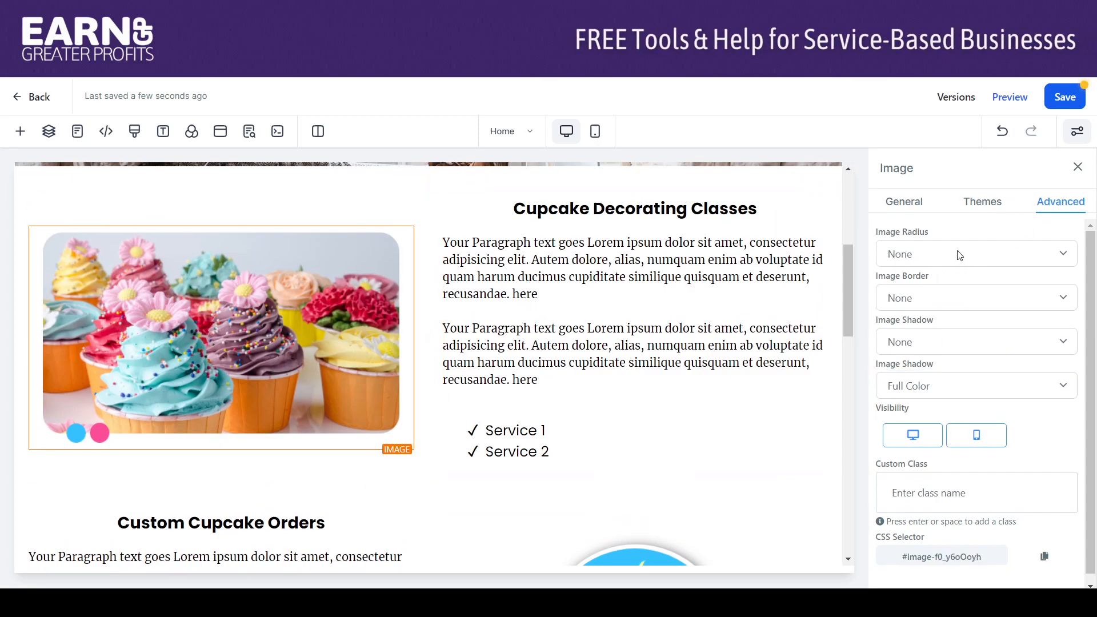
pyautogui.click(933, 295)
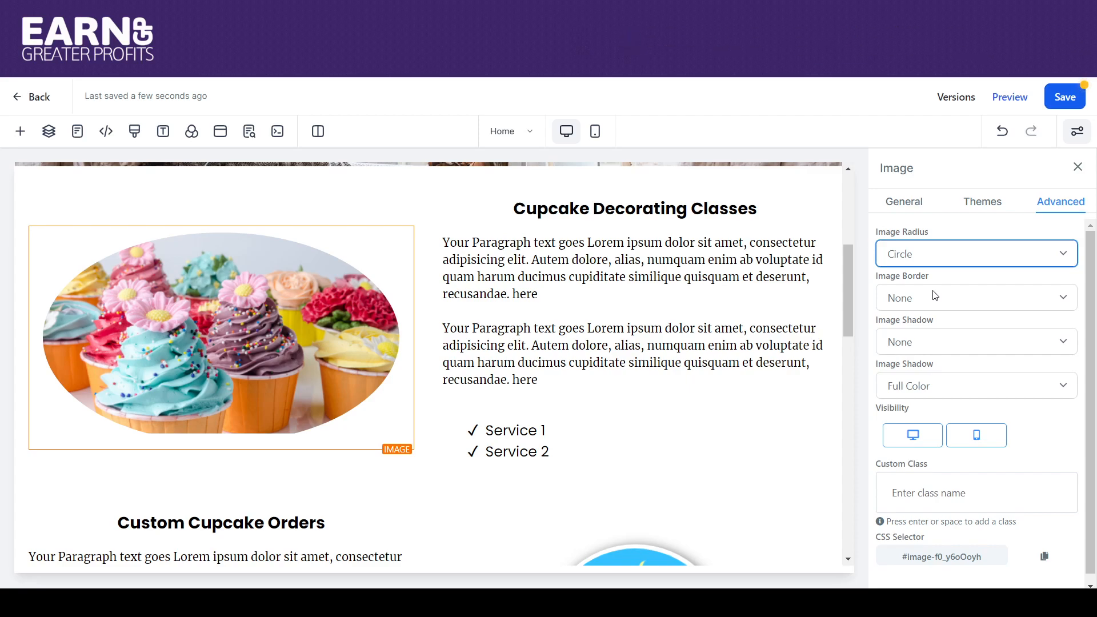
# Step: Give the Cupcake Decorating Classes image a 5px Transparent Thumbnail Border and a Dark Shadow
pyautogui.click(935, 301)
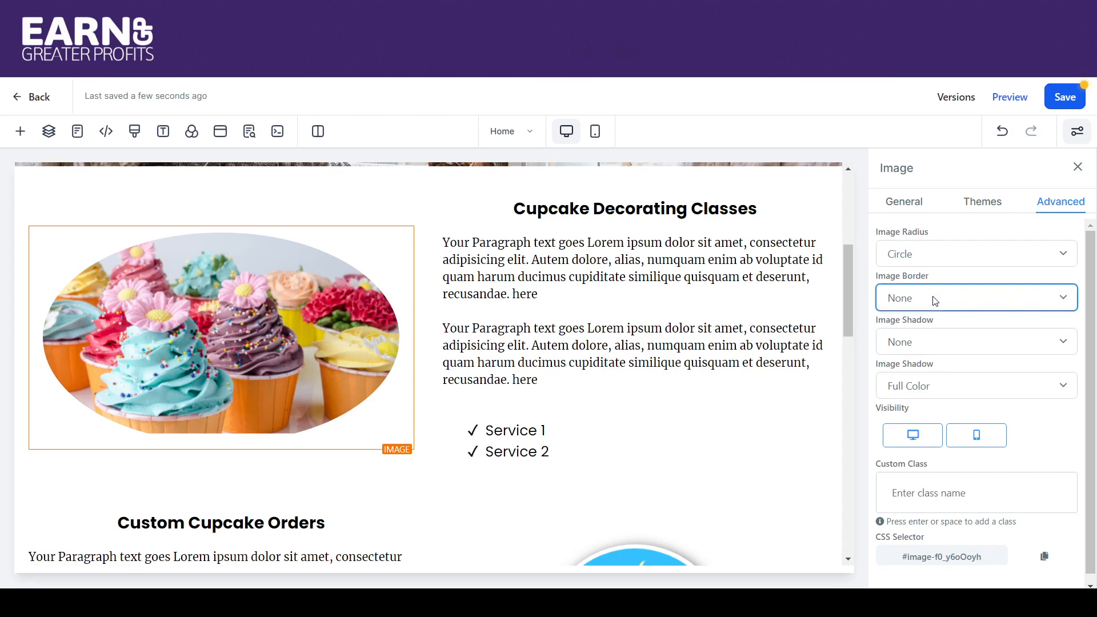
pyautogui.click(932, 383)
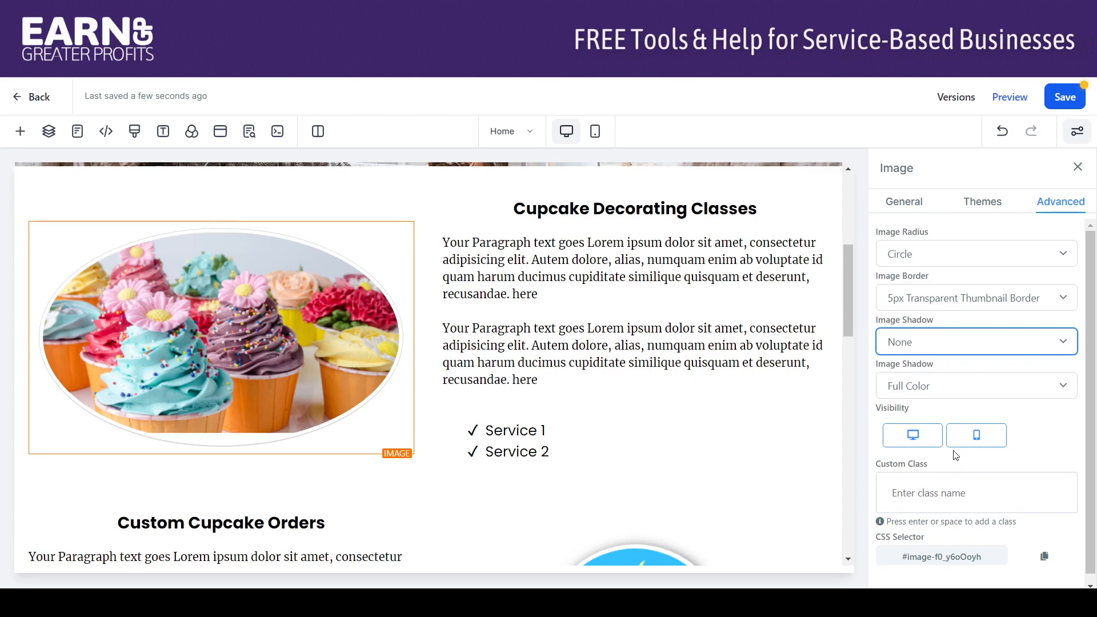
pyautogui.click(943, 407)
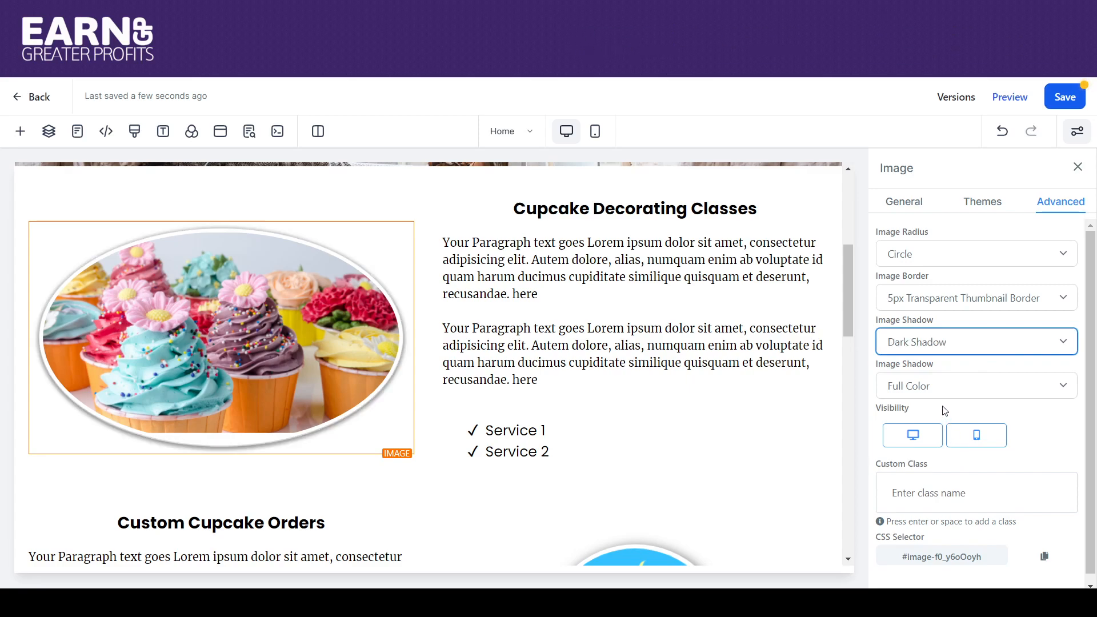
# Step: Check the green cupcake image's shadow setting and give the Cupcake Decorating Classes image the same Bottom Right Dark Shadow
pyautogui.moveTo(850, 322); pyautogui.dragTo(842, 361)
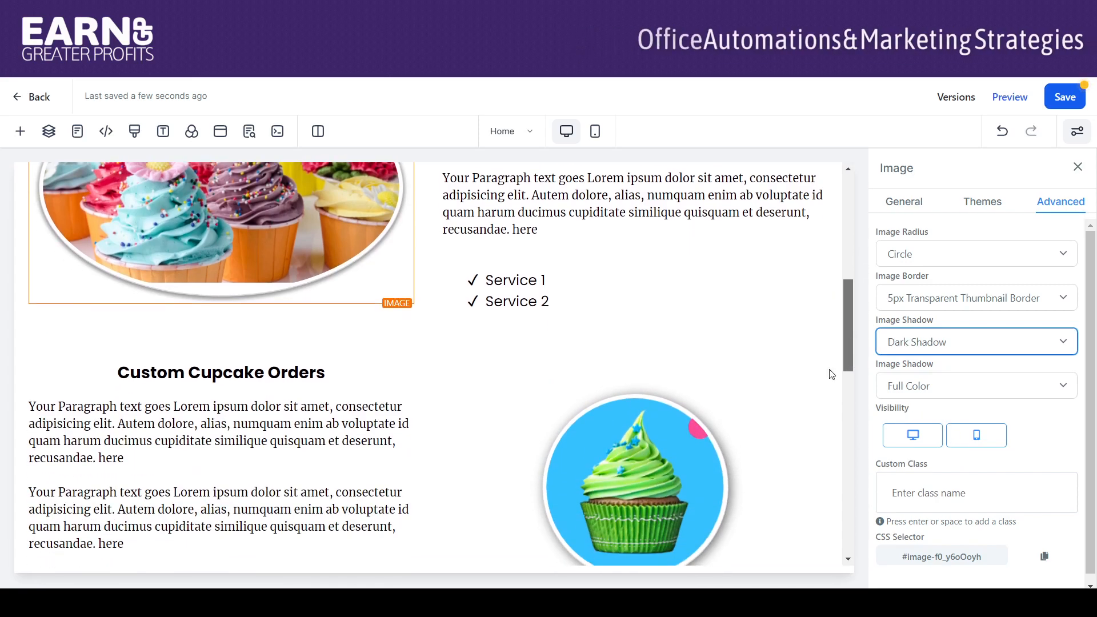
pyautogui.click(706, 488)
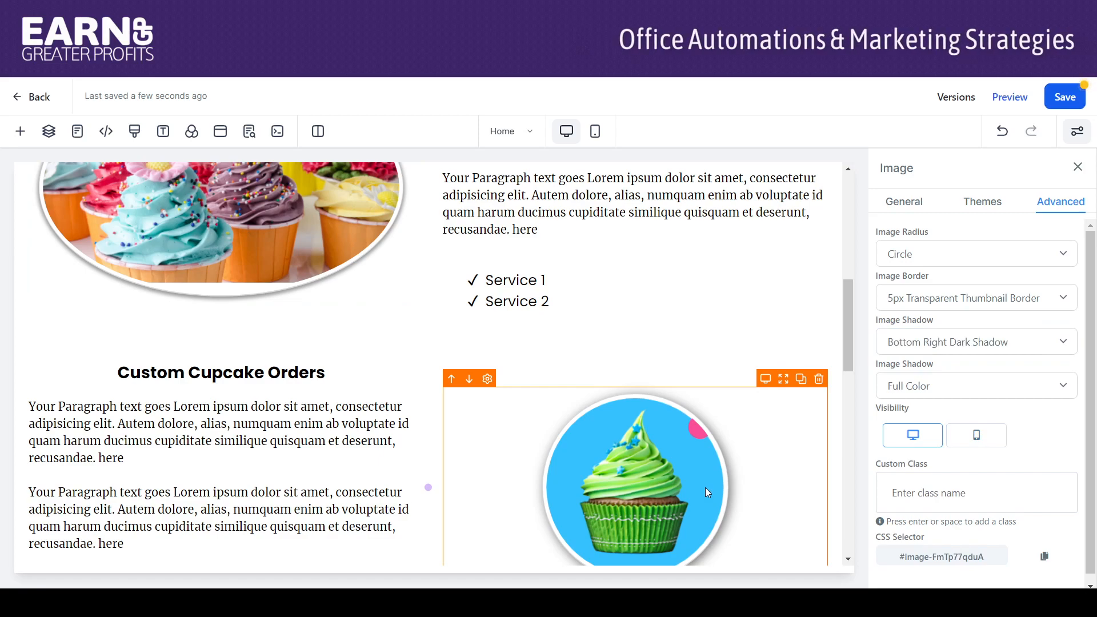
pyautogui.click(286, 259)
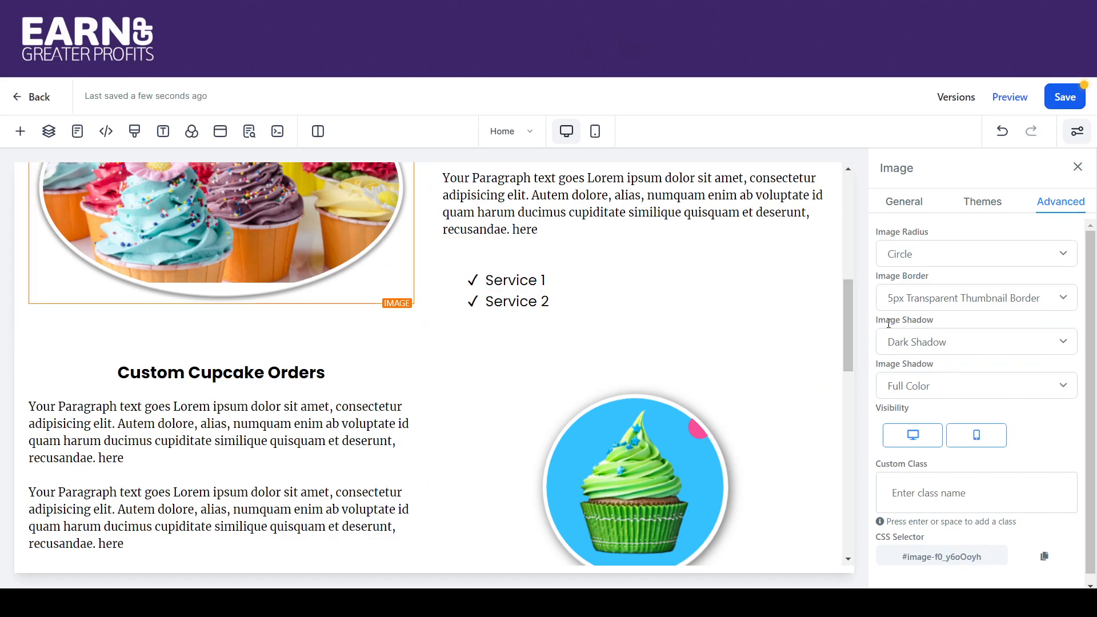
pyautogui.click(923, 446)
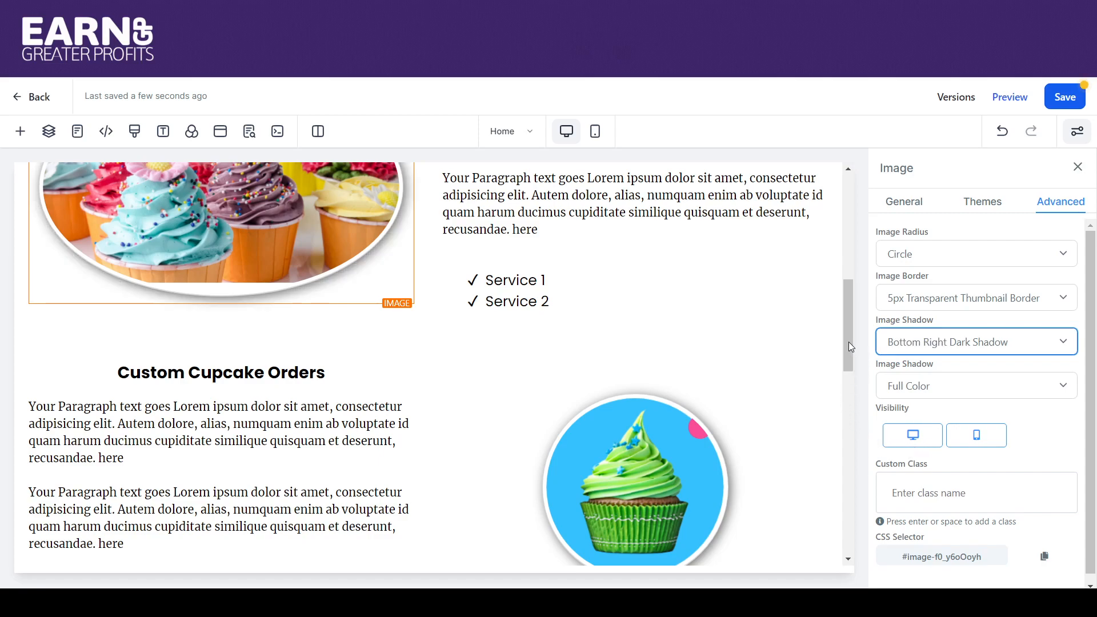
# Step: Set the desktop font size of the Cupcake Decorating Classes sub headline to 30
pyautogui.scroll(2, 849, 341)
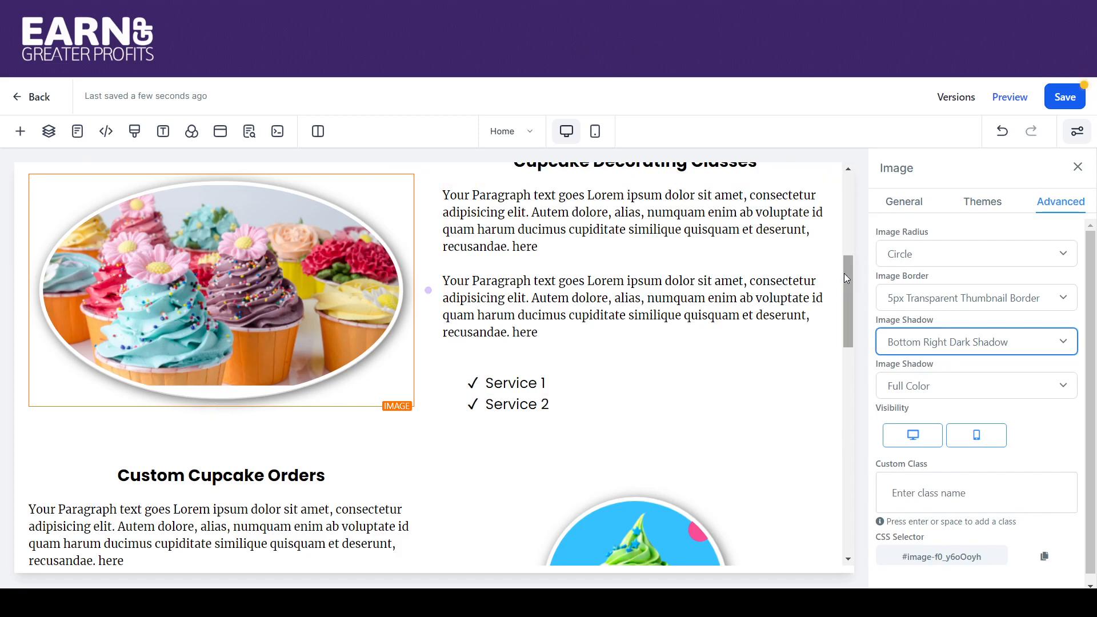
pyautogui.moveTo(848, 273); pyautogui.dragTo(828, 260)
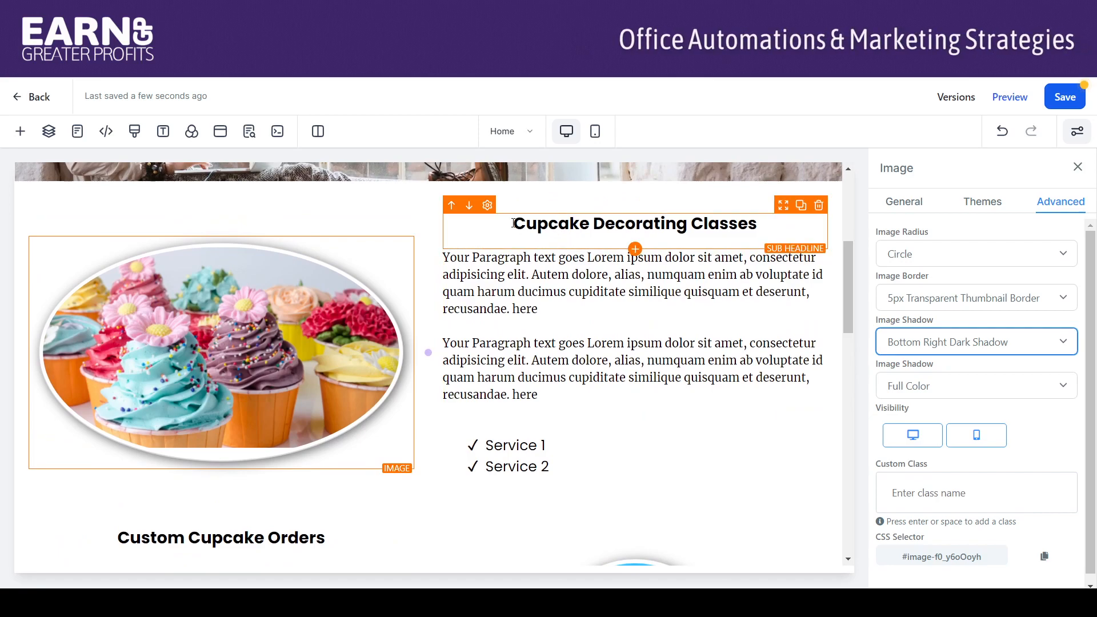
pyautogui.click(539, 227)
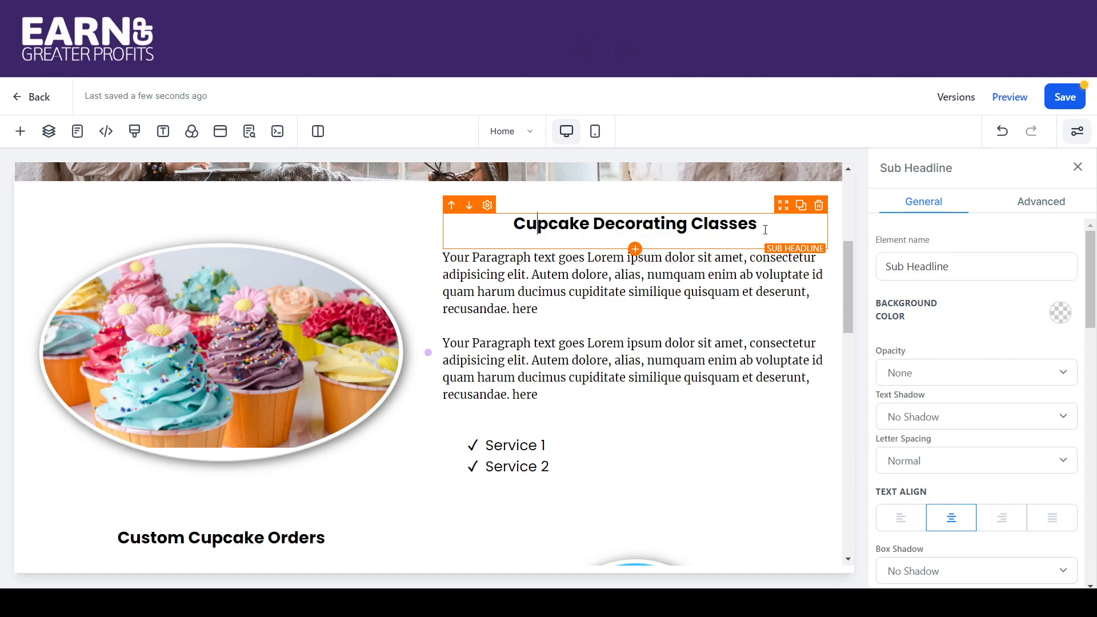
pyautogui.moveTo(1092, 248); pyautogui.dragTo(1094, 333)
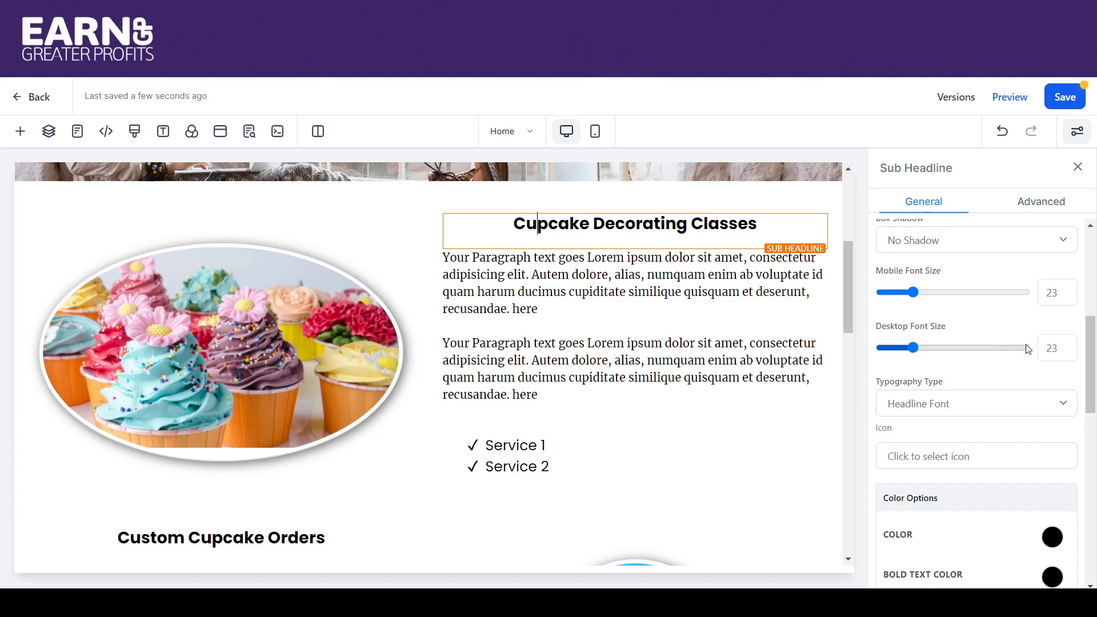
pyautogui.moveTo(1062, 349); pyautogui.dragTo(1039, 353)
pyautogui.write('30')
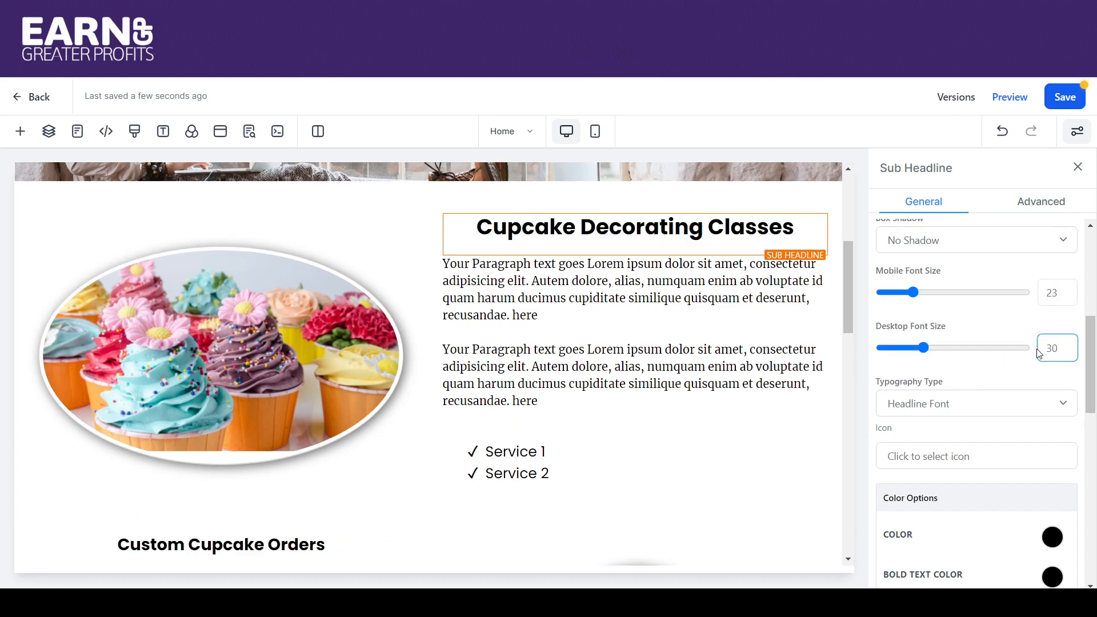
# Step: Review the sub headline's typography type and the page-wide headline and content fonts
pyautogui.scroll(-2, 1095, 380)
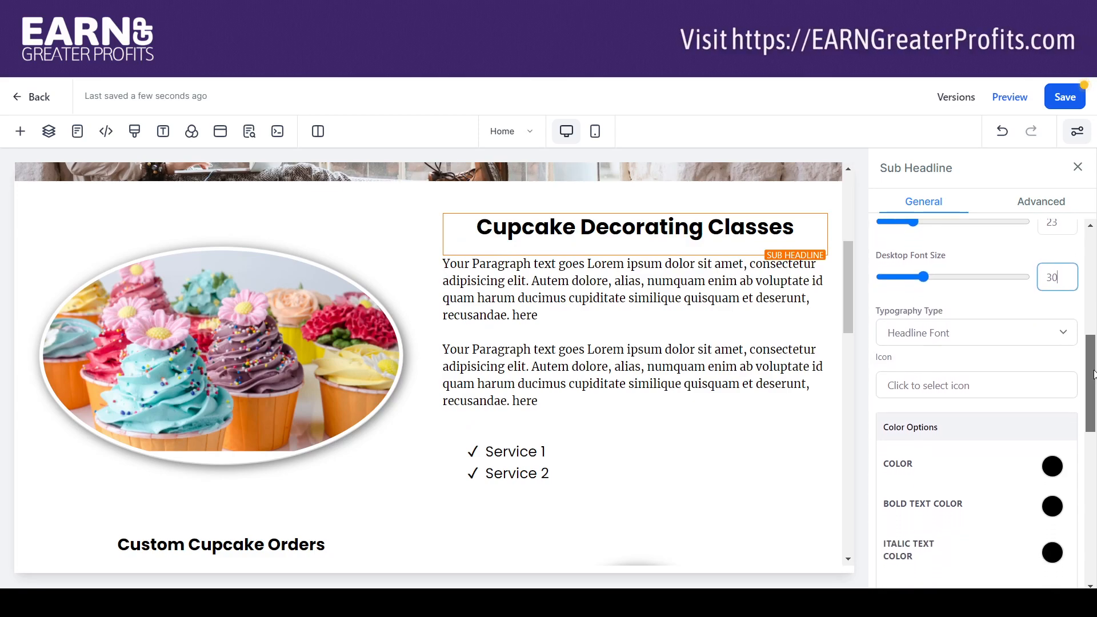
pyautogui.moveTo(1094, 379); pyautogui.dragTo(1095, 384)
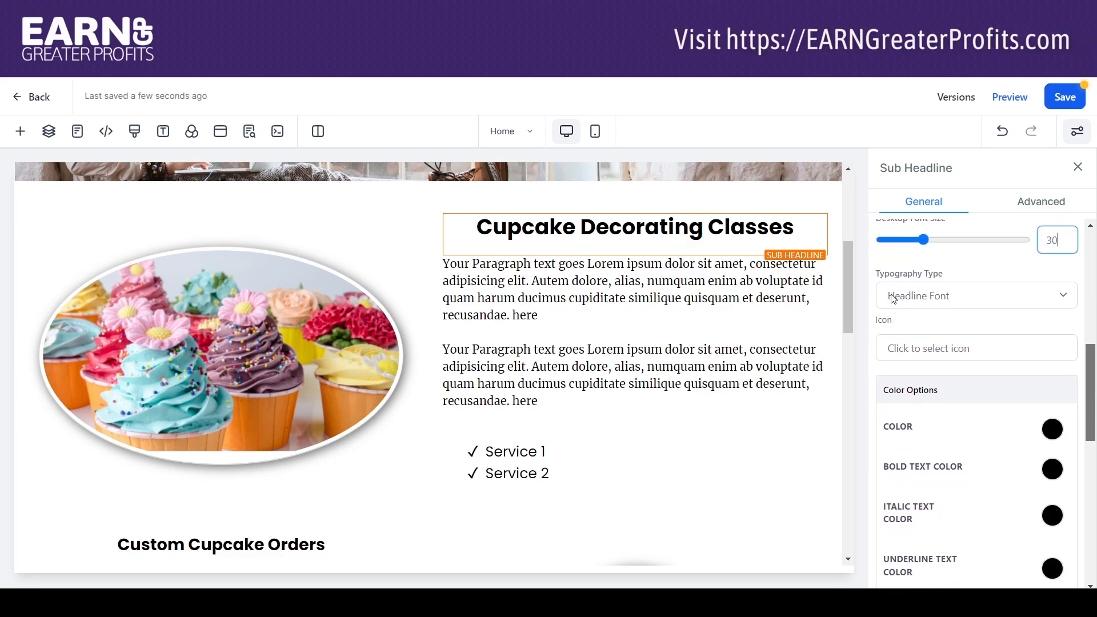
pyautogui.click(165, 134)
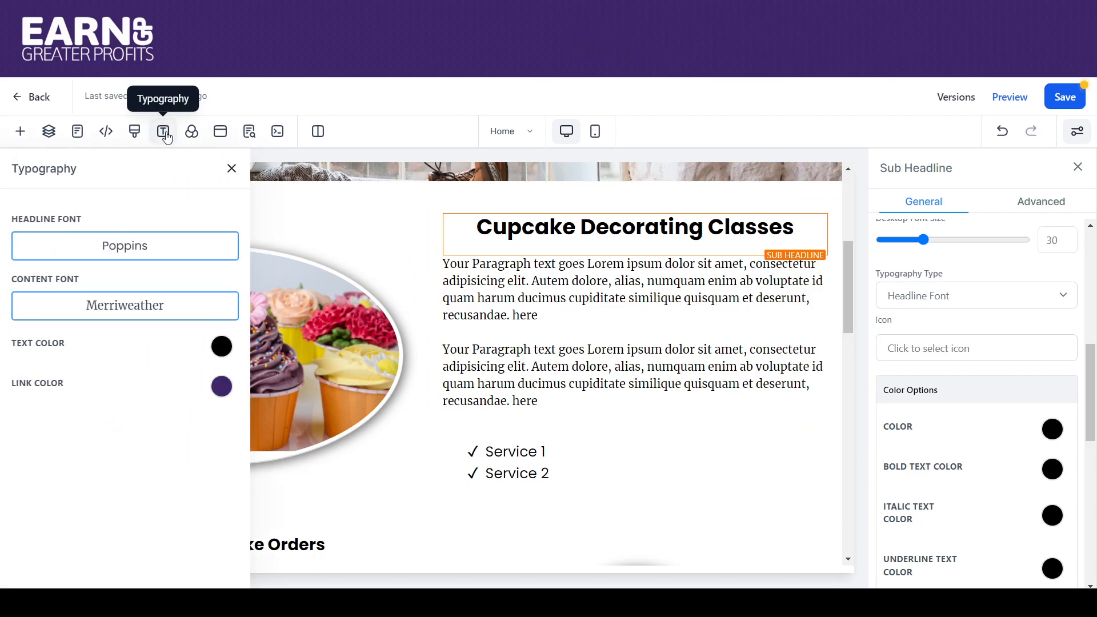
pyautogui.click(231, 168)
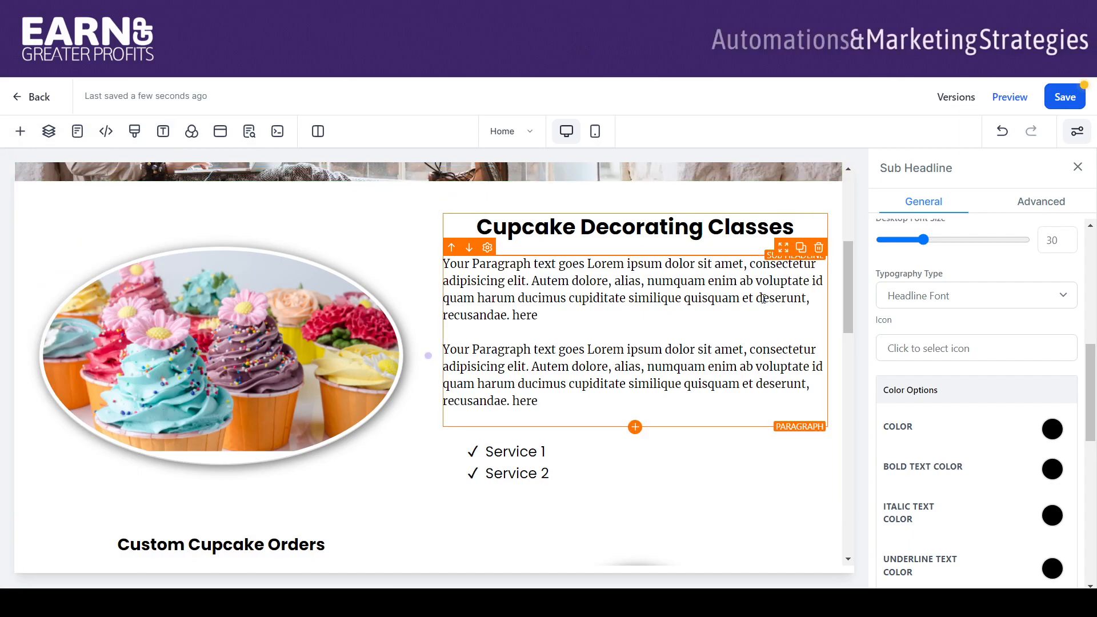
# Step: Try the Content Font and Custom Font typography types on the sub headline, browse the Google fonts, and return it to Headline Font
pyautogui.click(939, 305)
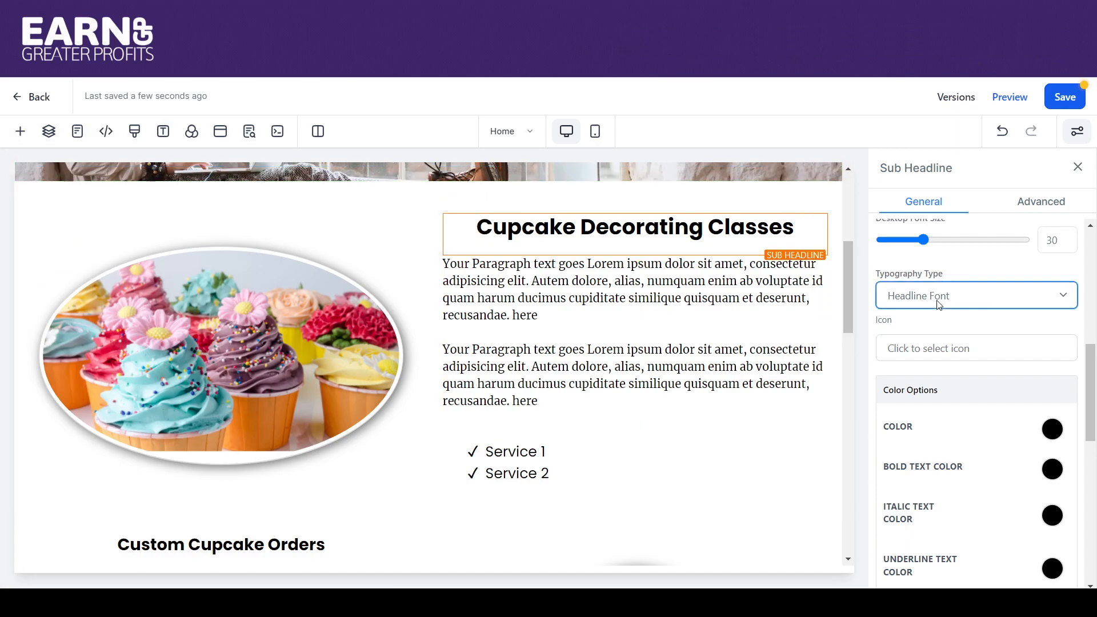
pyautogui.click(930, 340)
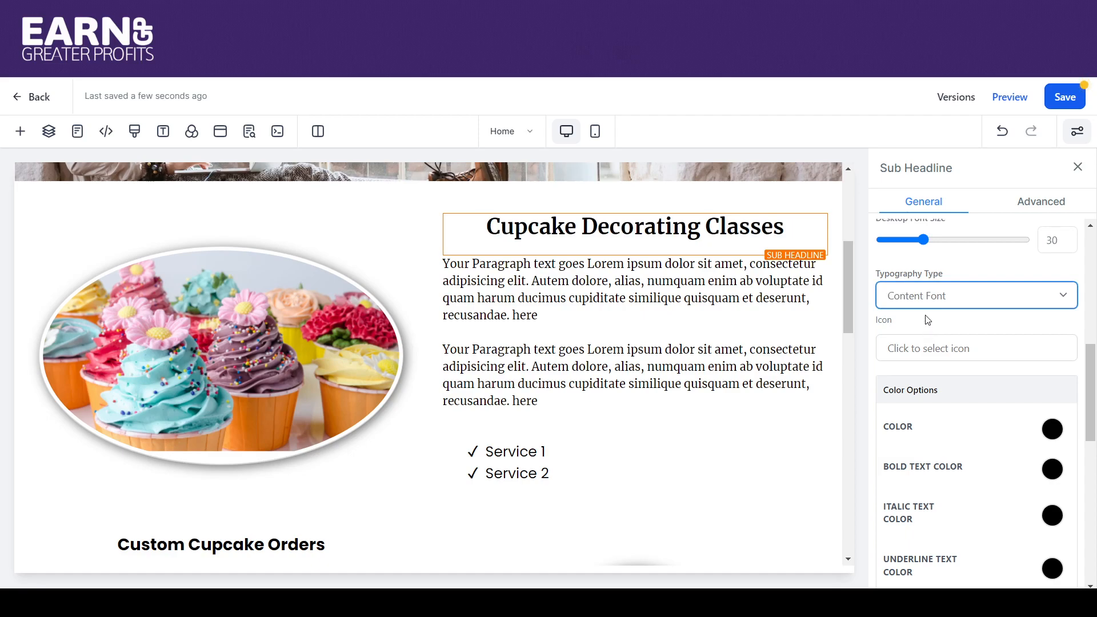
pyautogui.click(920, 347)
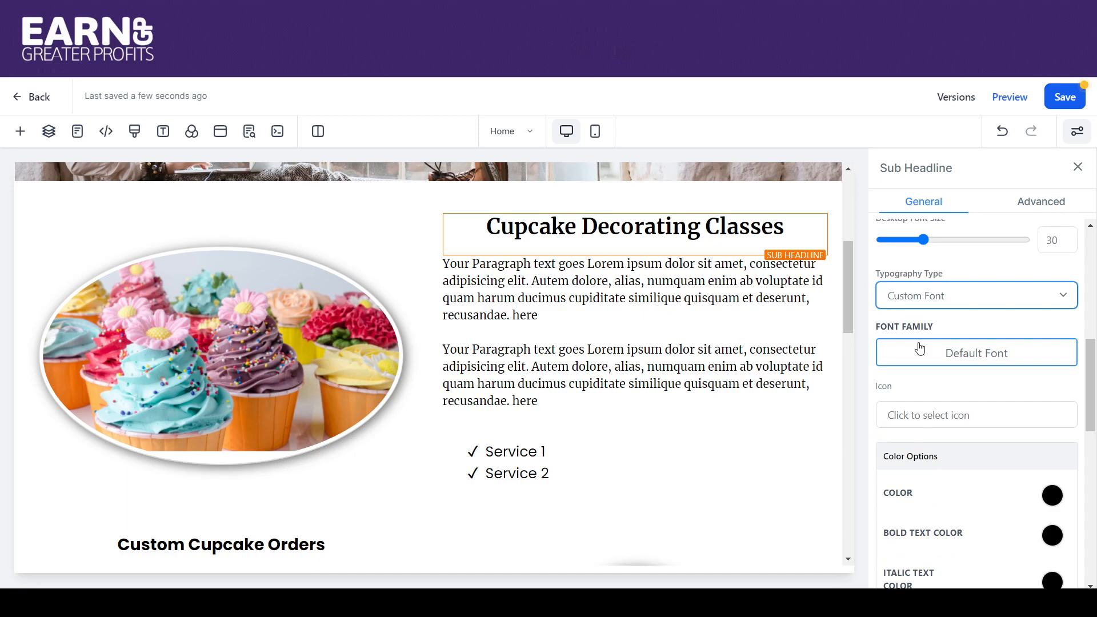
pyautogui.click(955, 353)
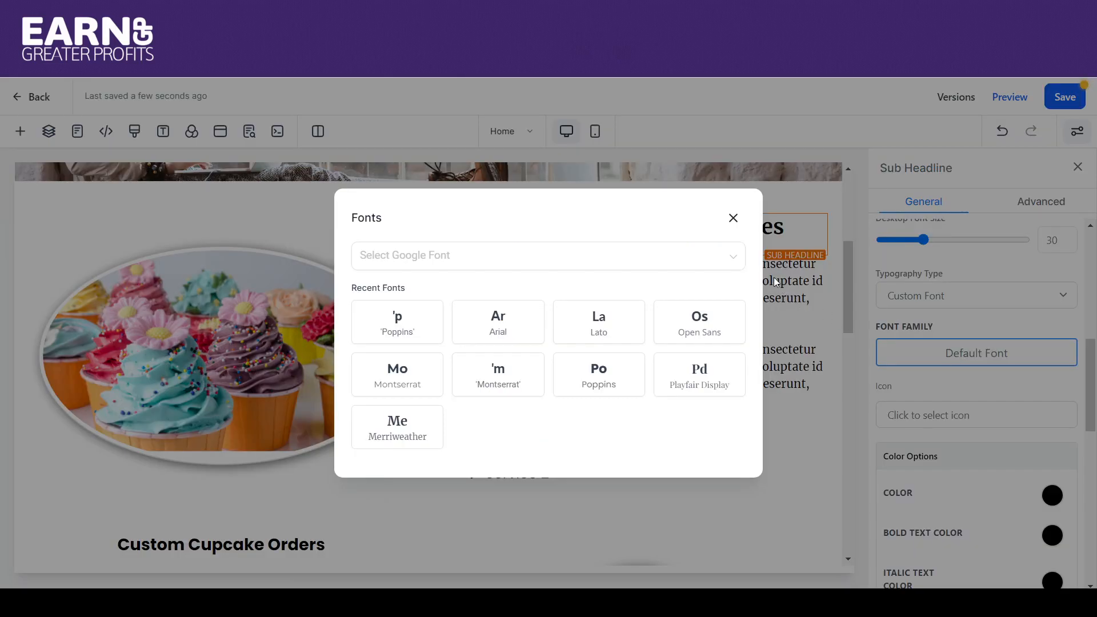
pyautogui.click(732, 256)
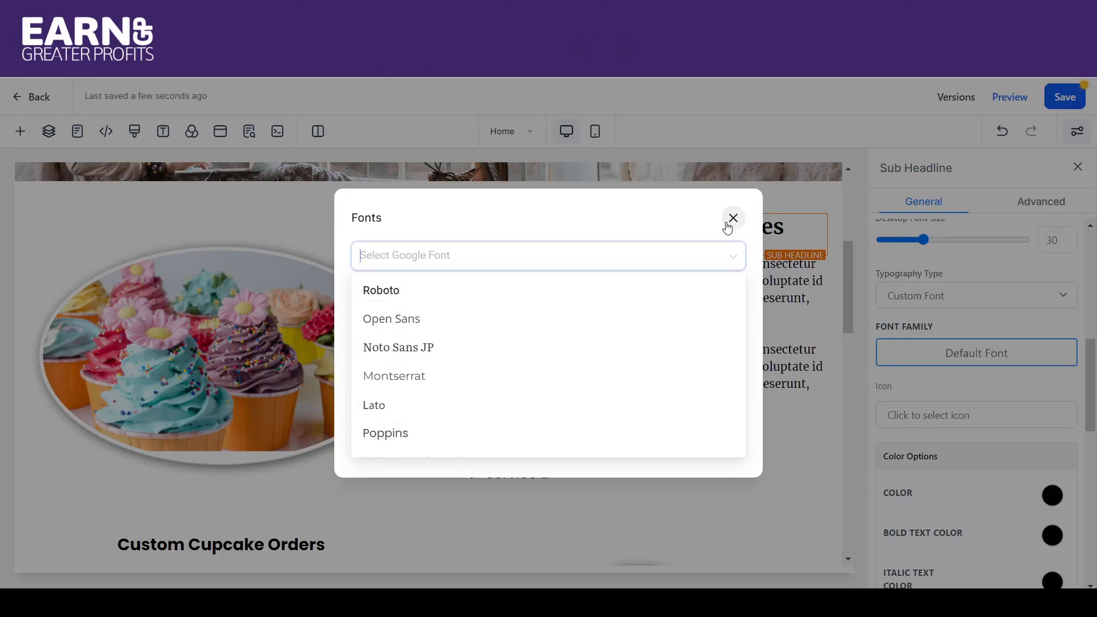
pyautogui.click(734, 218)
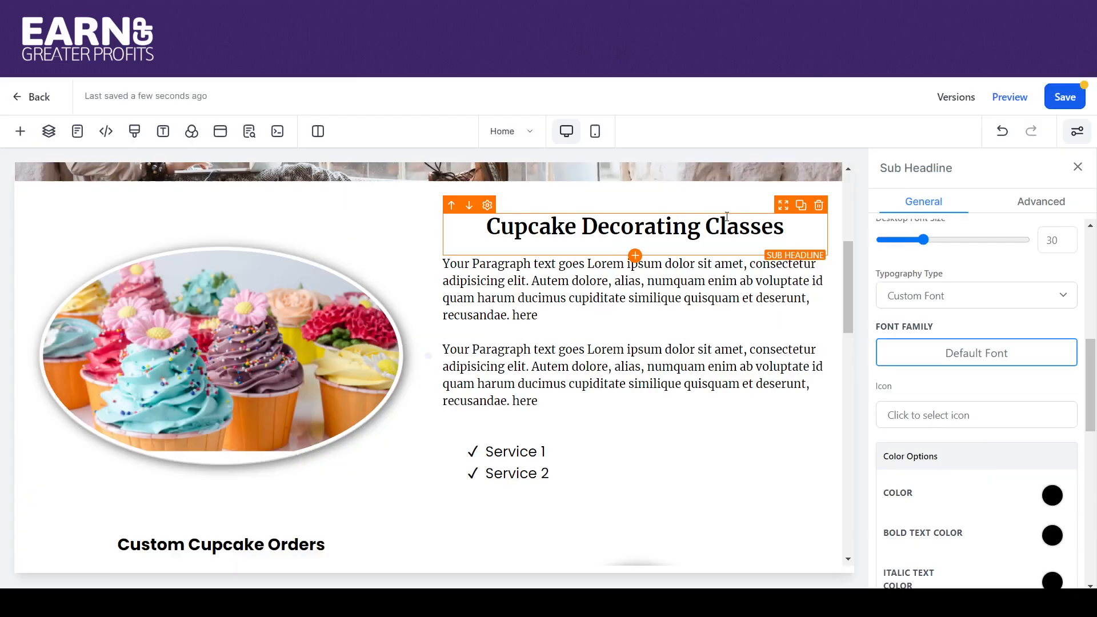
pyautogui.click(952, 327)
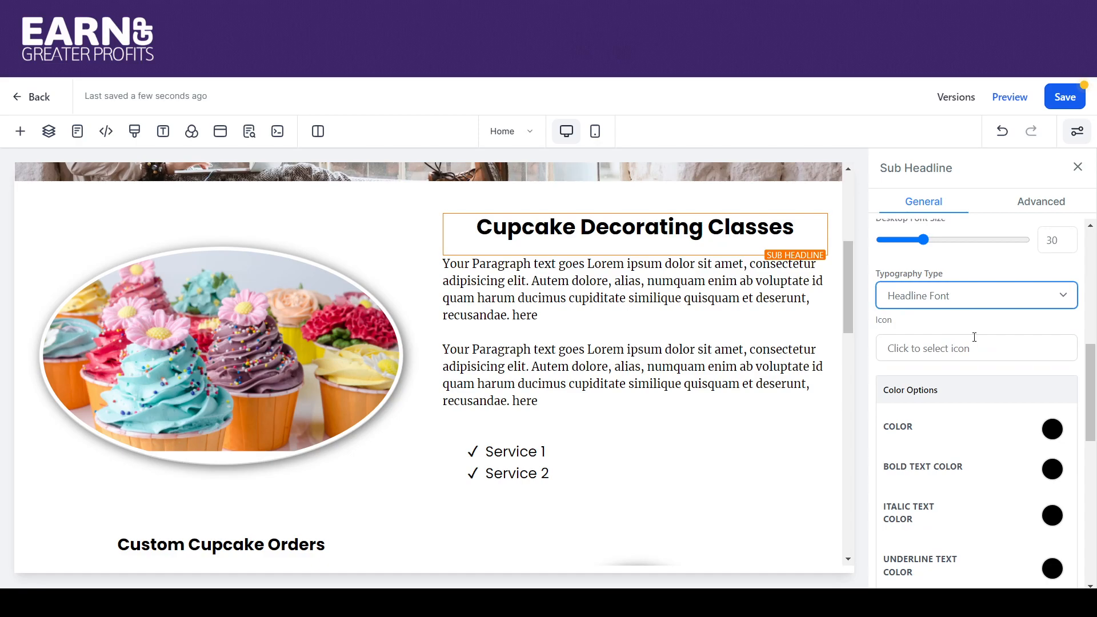
# Step: Search the icons for "cup" and "bak", and add the birthday-cake icon to the Cupcake Decorating Classes sub headline
pyautogui.click(971, 347)
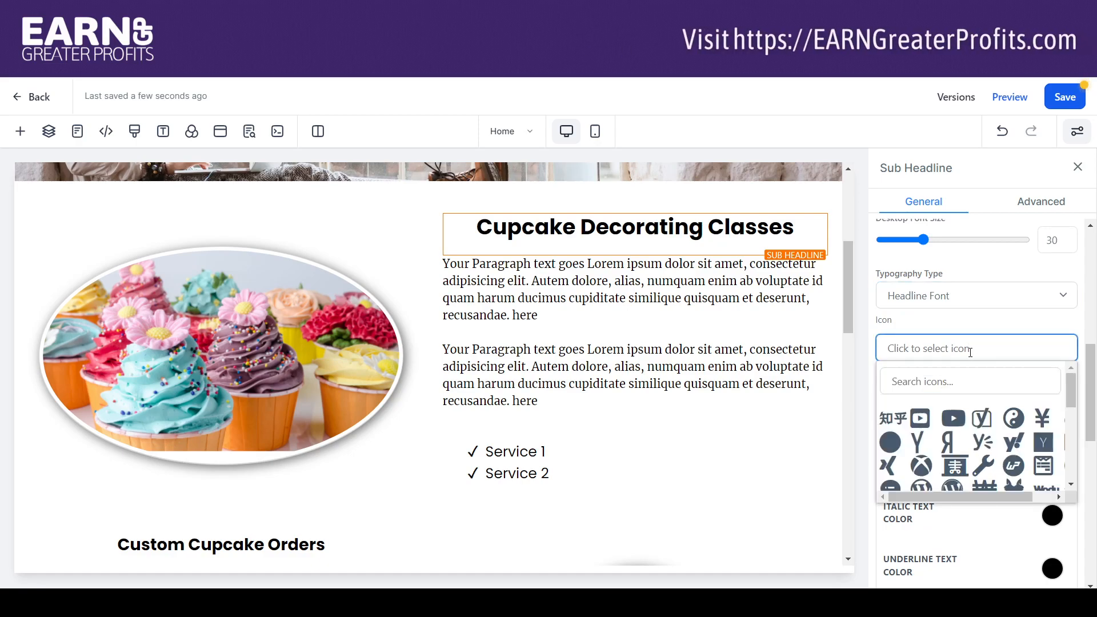
pyautogui.click(968, 377)
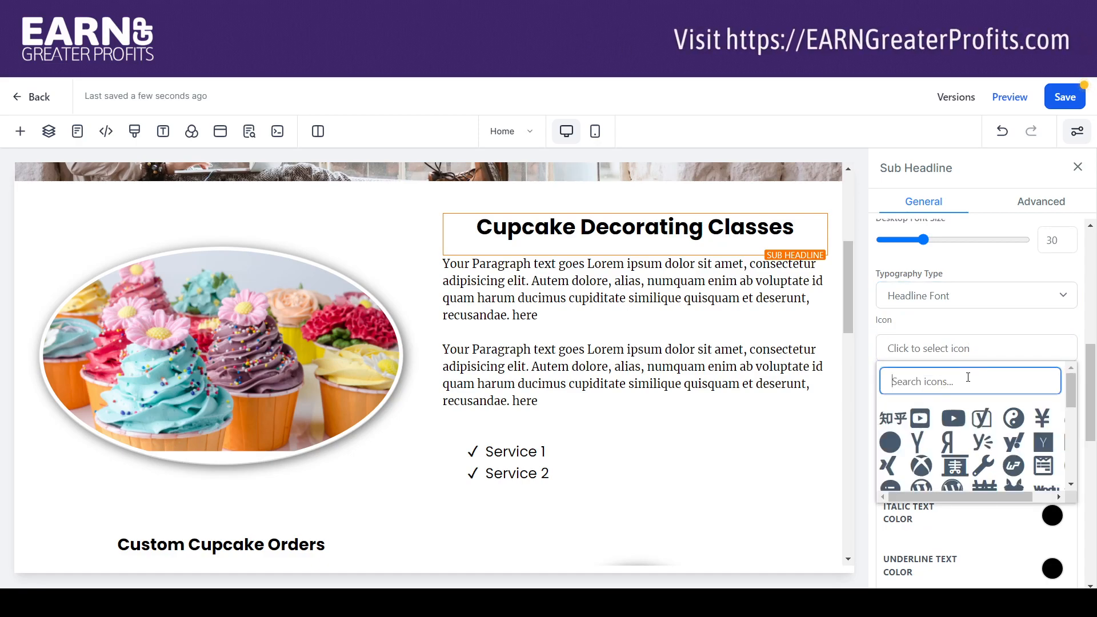
pyautogui.write('cup')
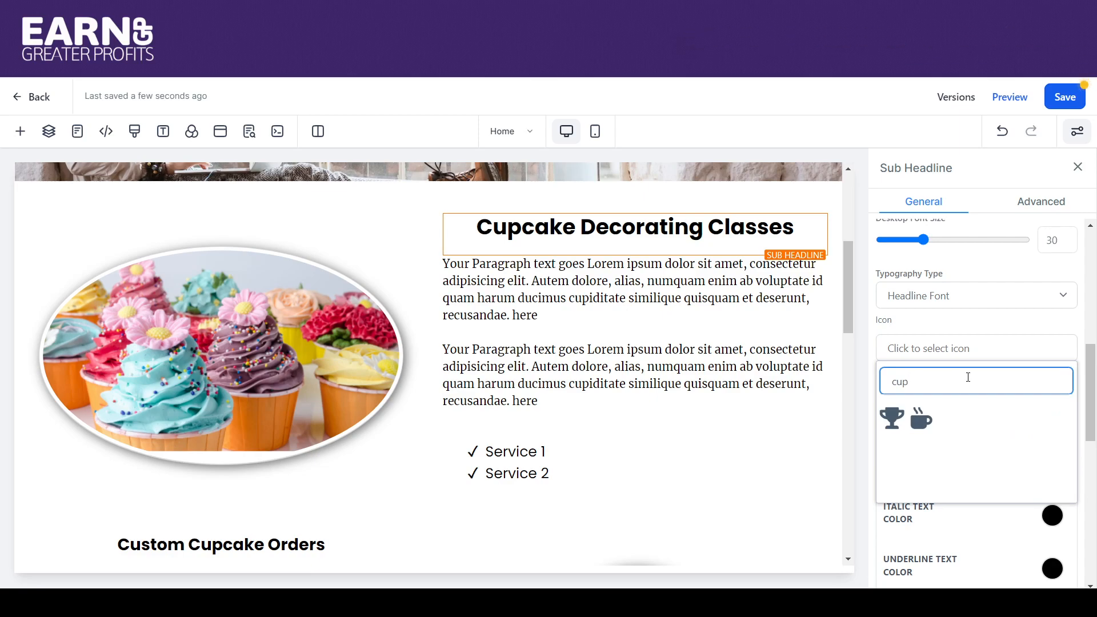
pyautogui.press('BackSpace')
pyautogui.press('BackSpace')
pyautogui.press('BackSpace')
pyautogui.write('bak')
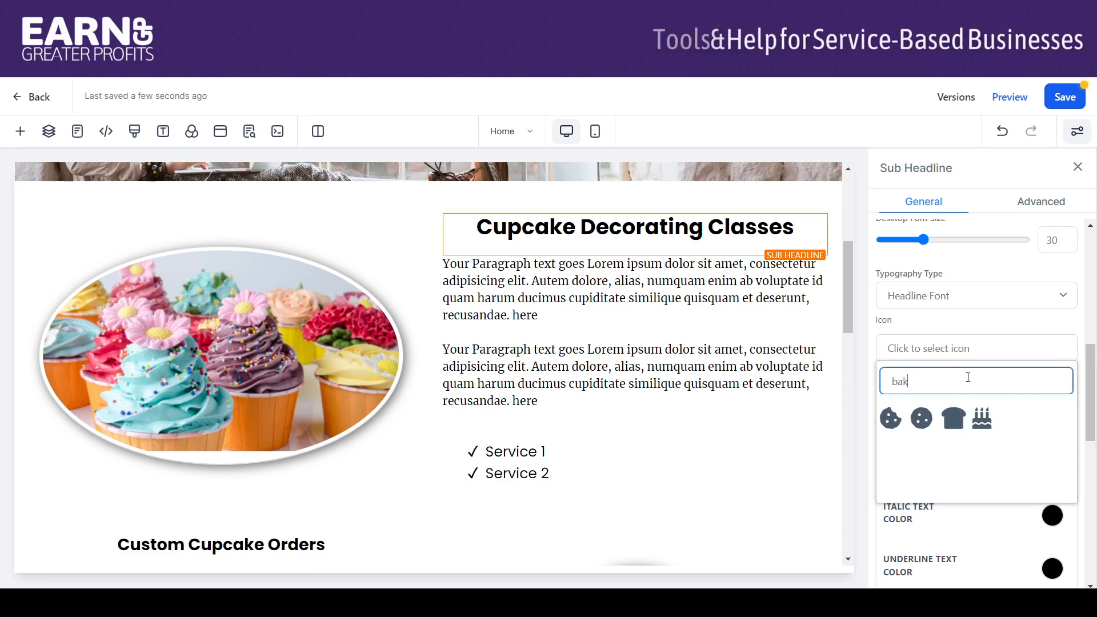
pyautogui.click(982, 419)
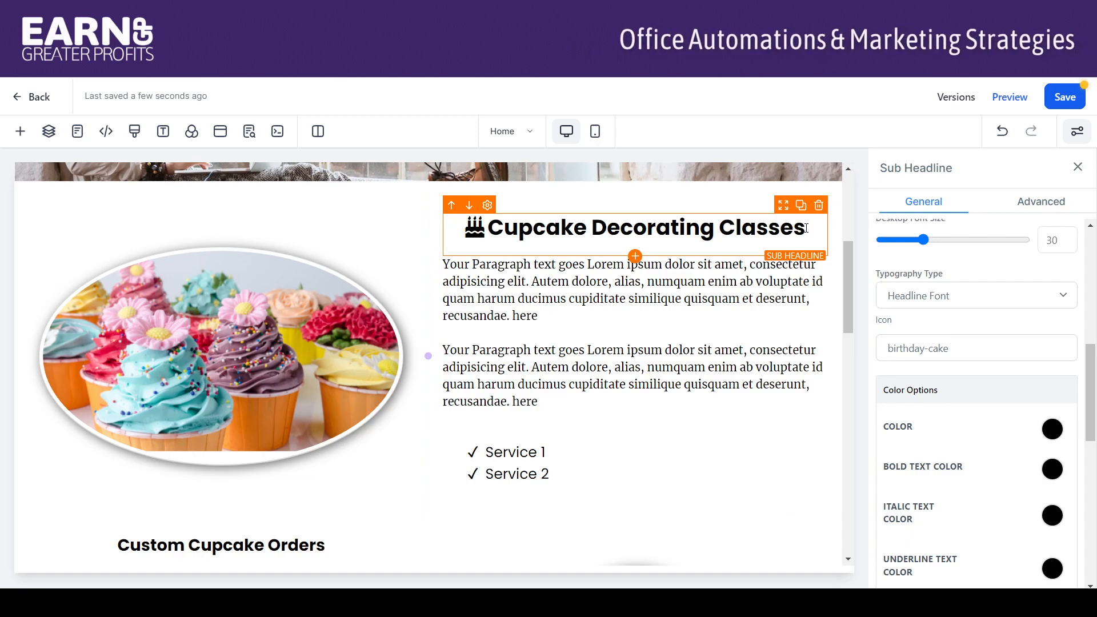
# Step: Set the bold text color of the Cupcake Decorating Classes sub headline to dark purple
pyautogui.click(823, 240)
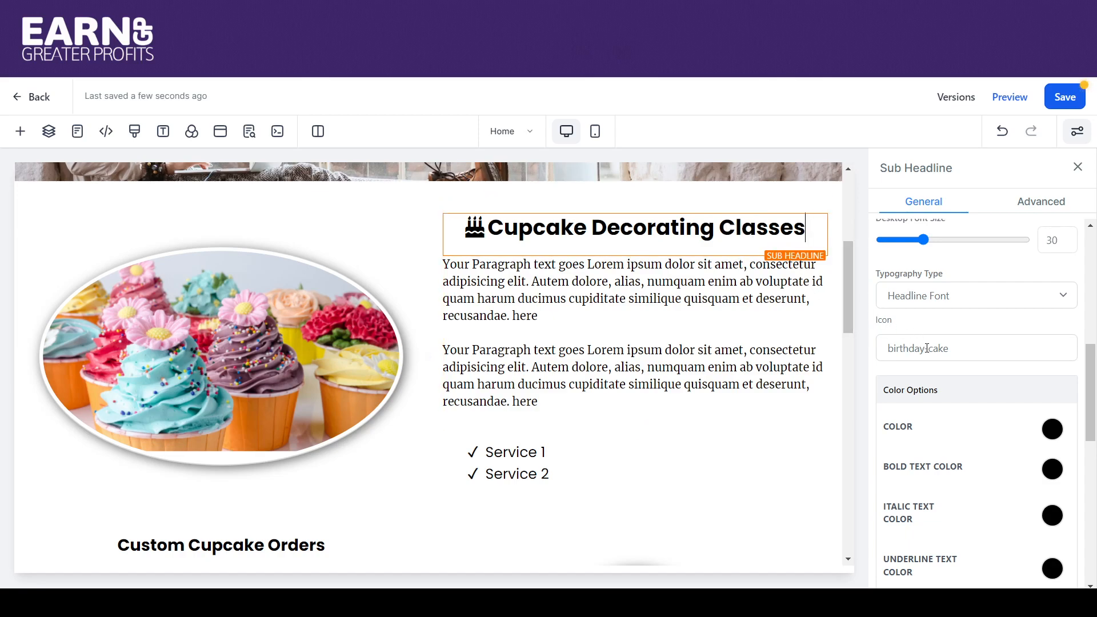
pyautogui.click(484, 222)
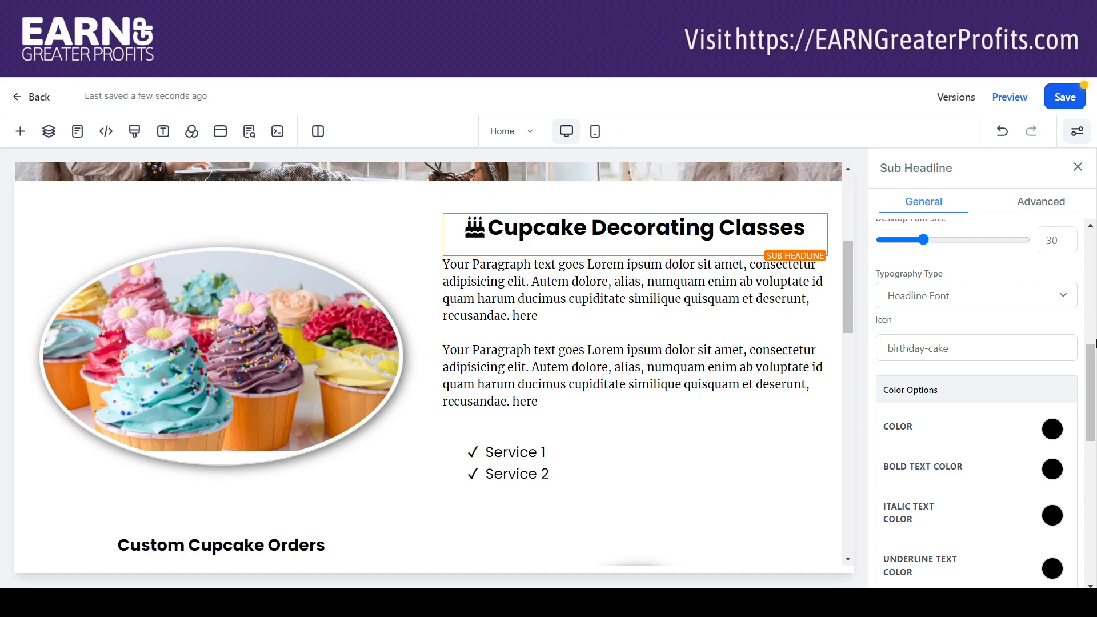
pyautogui.scroll(-1, 1094, 360)
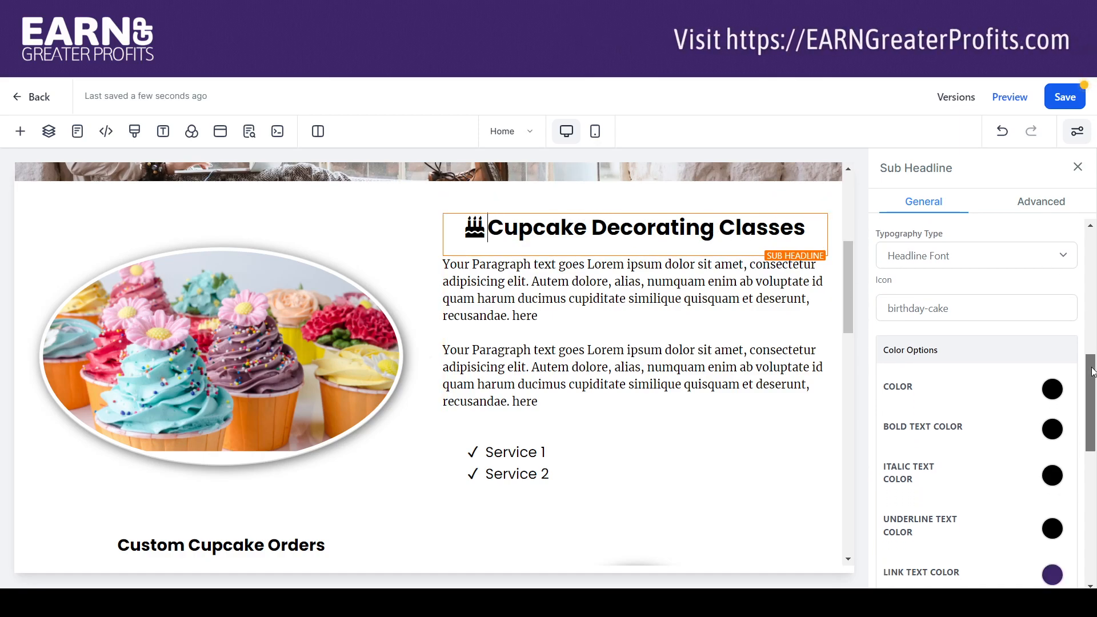
pyautogui.scroll(-2, 1094, 372)
pyautogui.click(1053, 347)
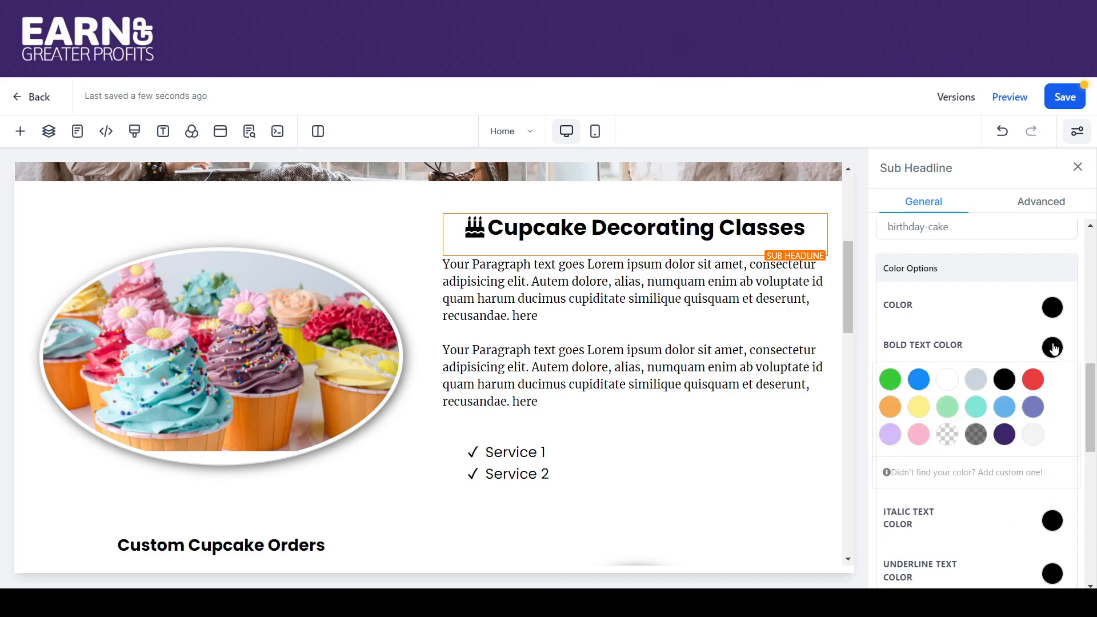
pyautogui.click(1004, 436)
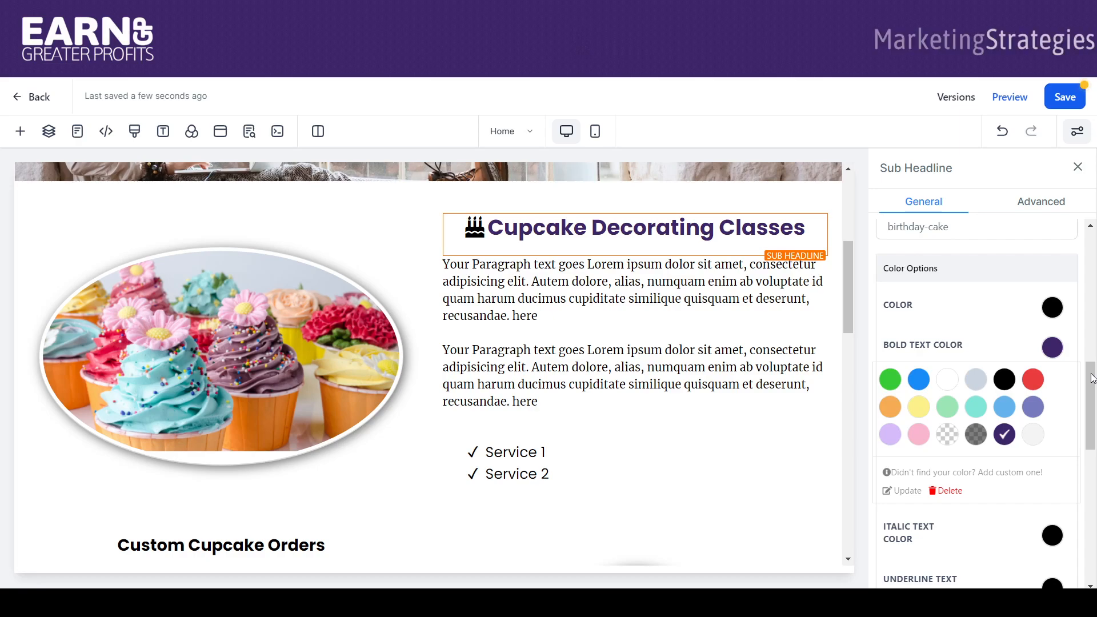
# Step: Check the page-wide link color and set the sub headline's icon color to the muted blue-violet swatch
pyautogui.moveTo(1092, 379); pyautogui.dragTo(1091, 441)
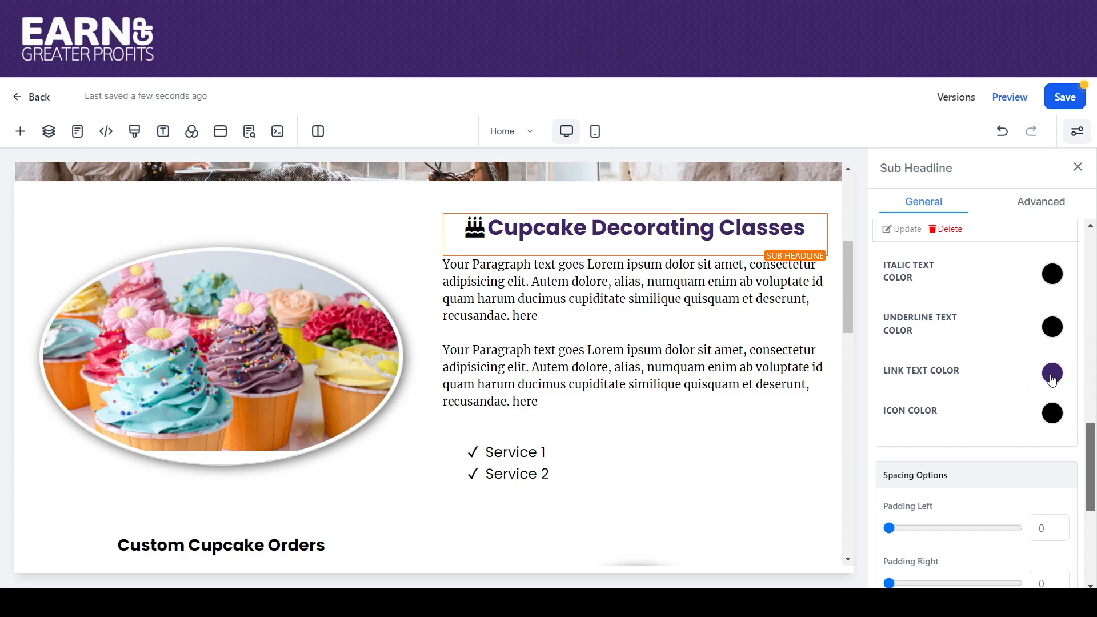
pyautogui.click(162, 133)
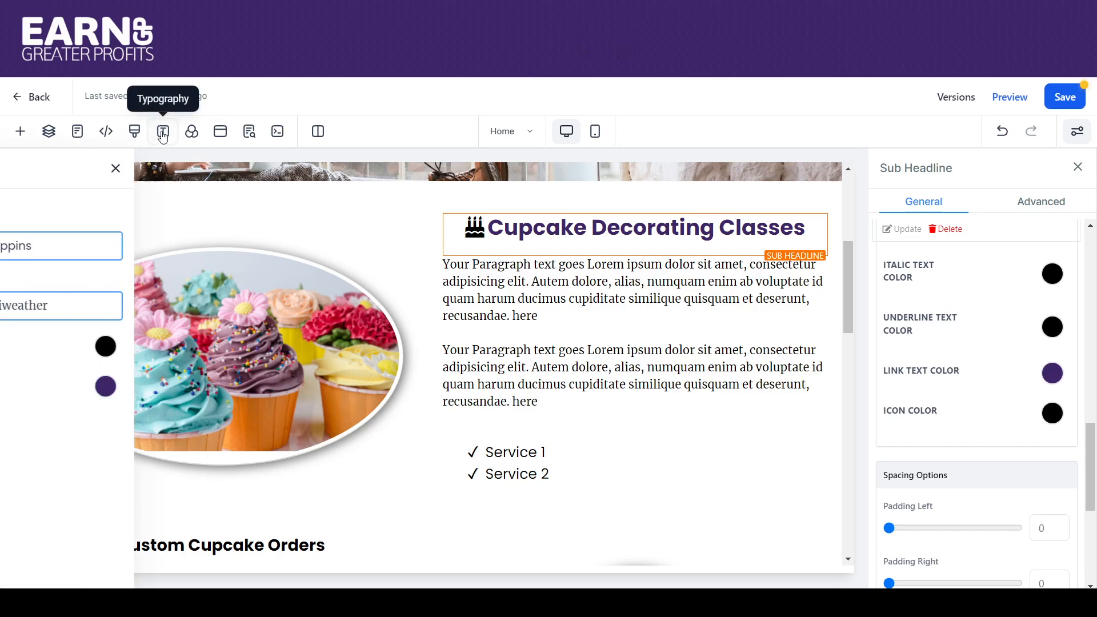
pyautogui.click(230, 169)
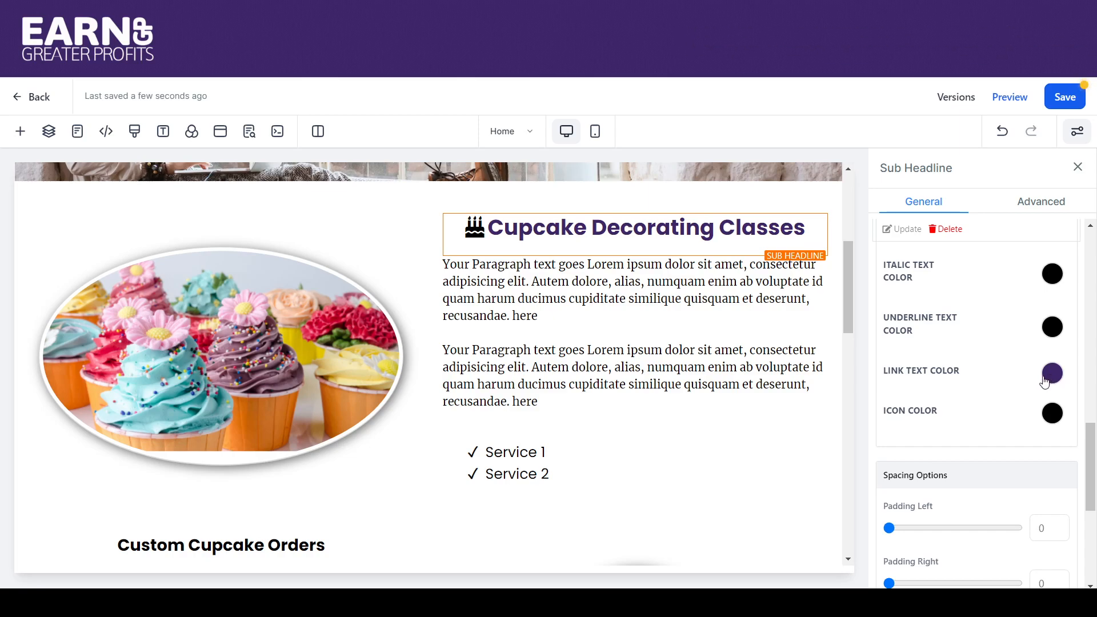
pyautogui.click(1052, 414)
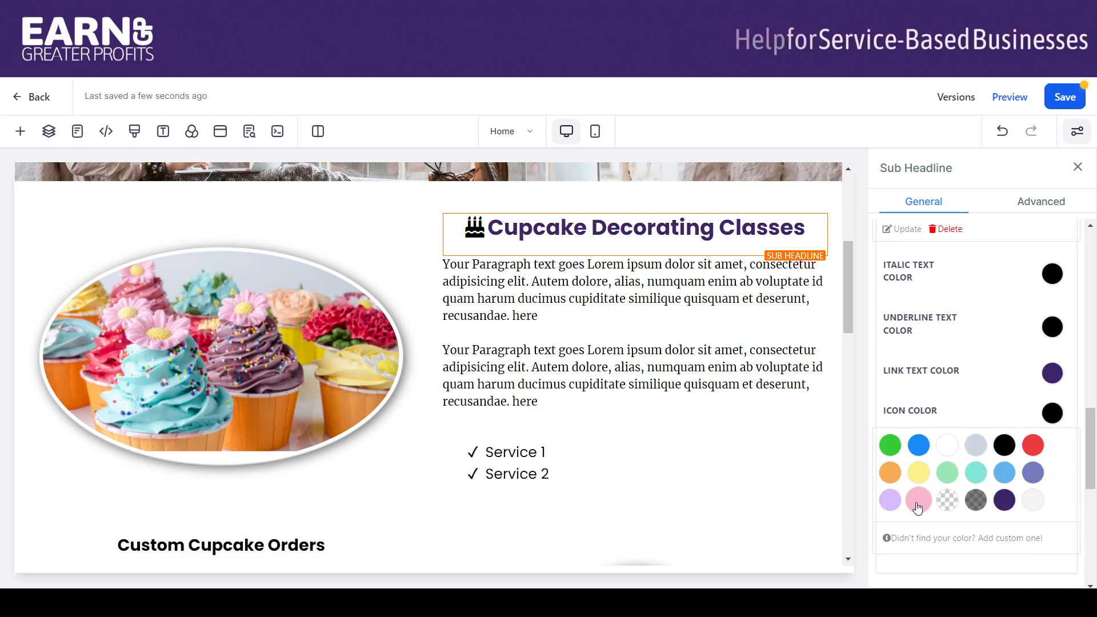
pyautogui.click(1032, 474)
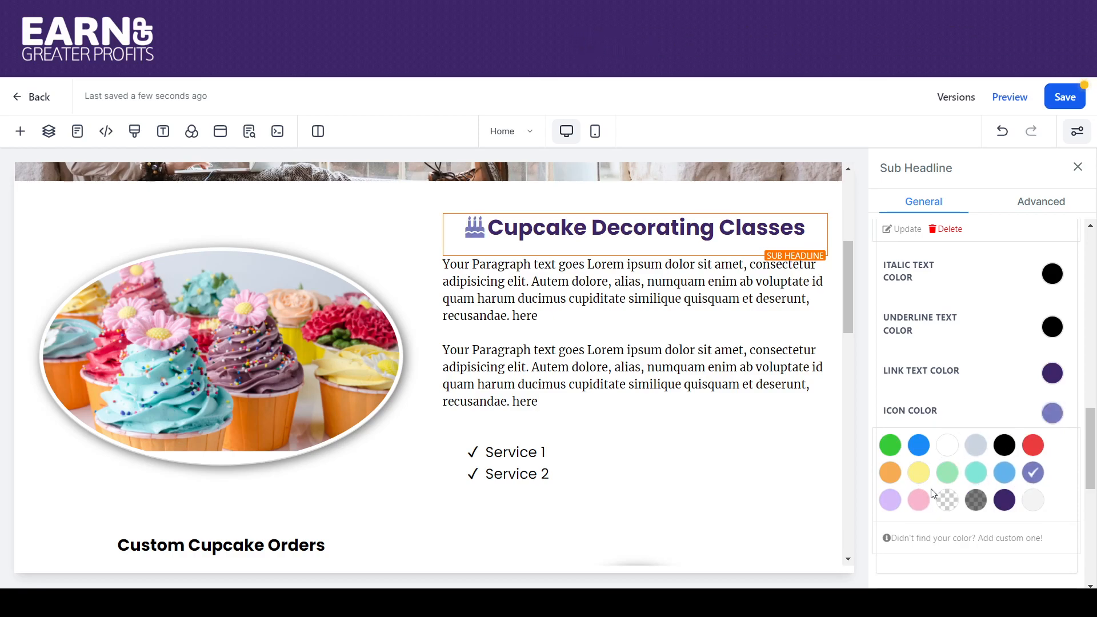
# Step: Set the Cupcake Decorating Classes sub headline's icon color to pink and show its link text color swatches
pyautogui.click(918, 500)
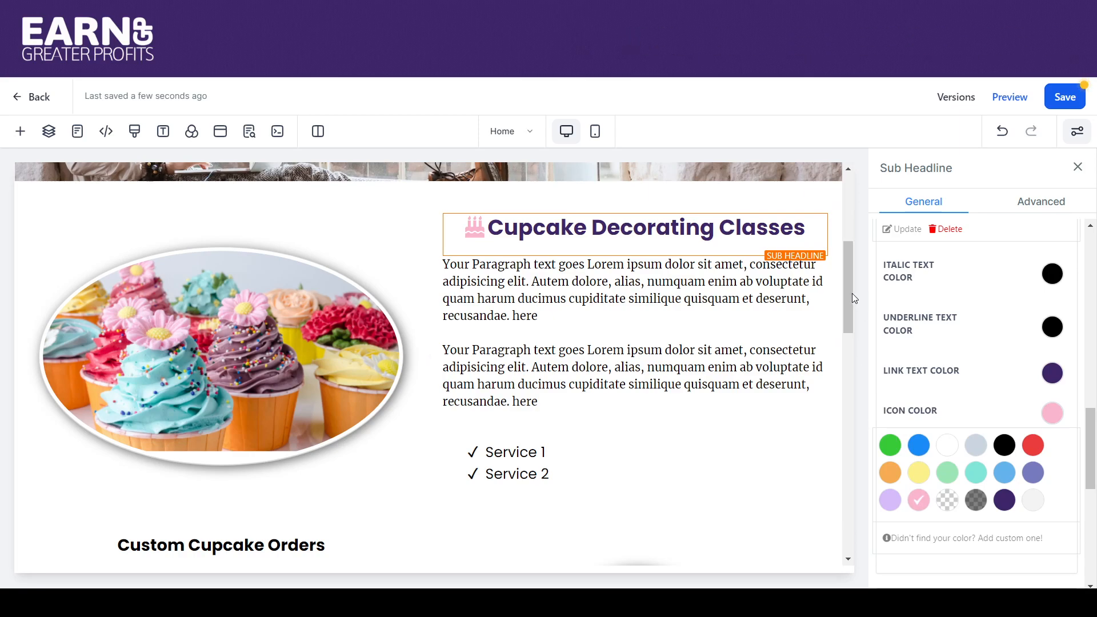
pyautogui.moveTo(849, 293); pyautogui.dragTo(846, 293)
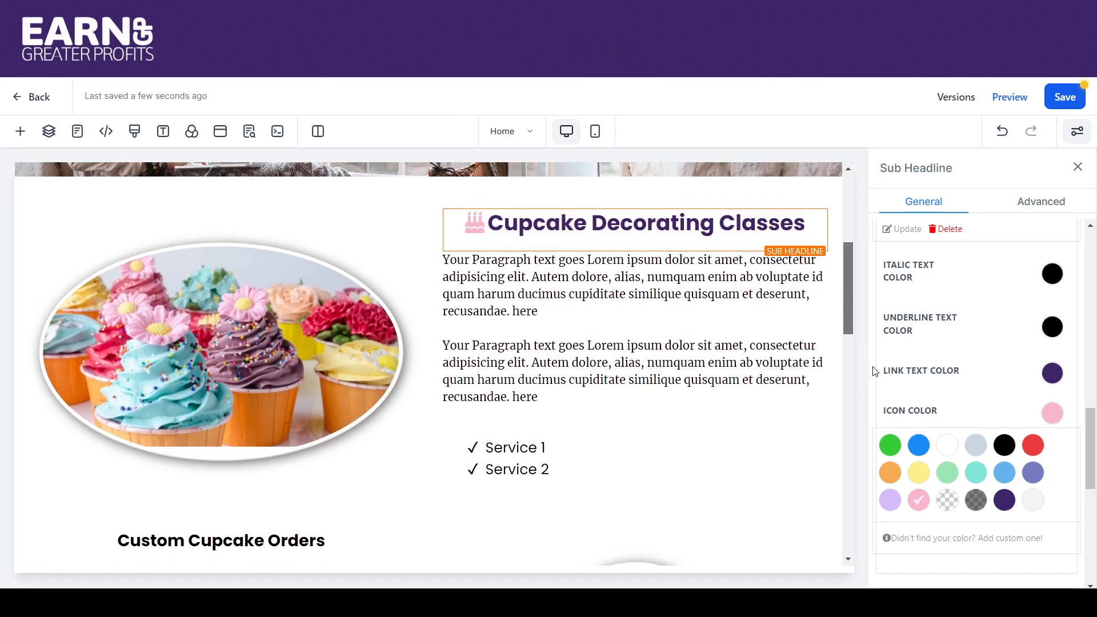
pyautogui.click(889, 382)
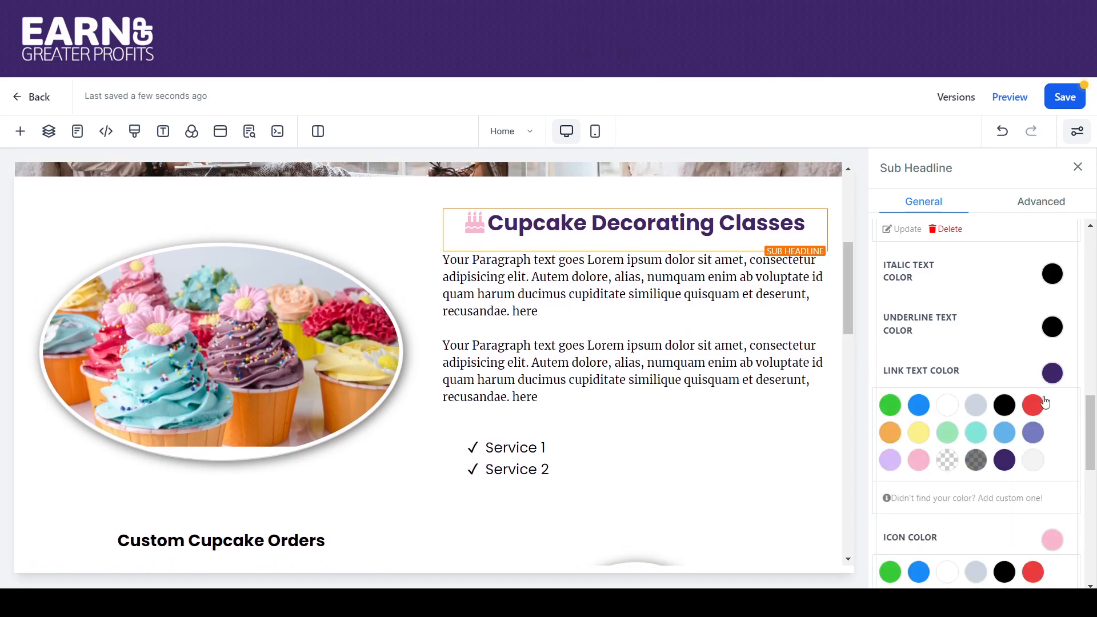
pyautogui.moveTo(1092, 404)
pyautogui.mouseDown()
pyautogui.moveTo(1095, 454)
pyautogui.moveTo(1078, 370)
pyautogui.moveTo(1076, 402)
pyautogui.moveTo(1086, 405)
pyautogui.mouseUp()
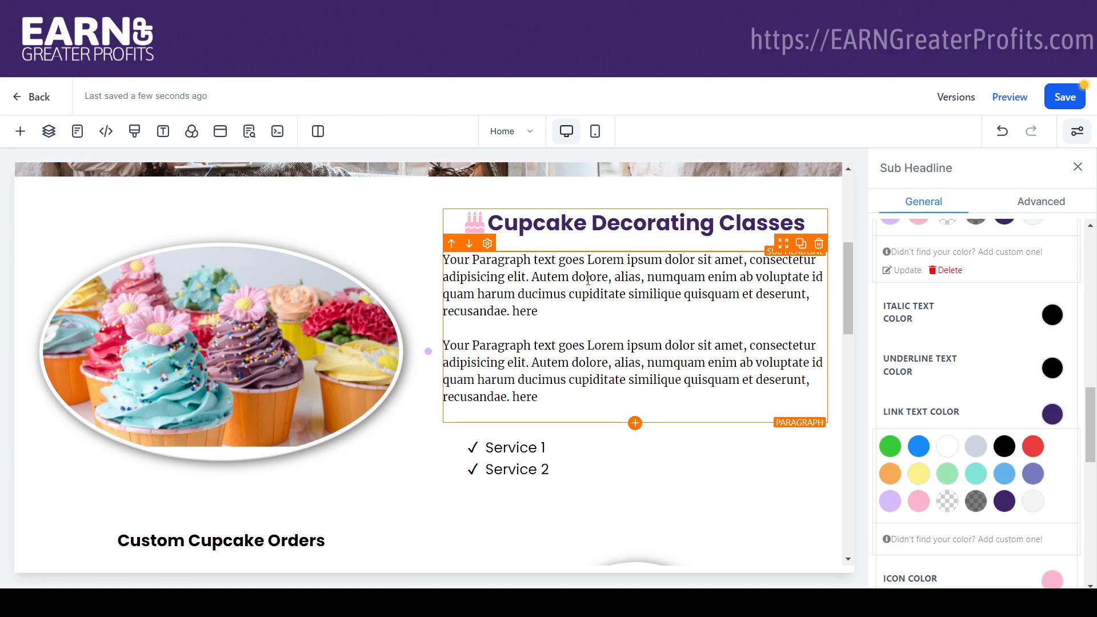
# Step: Make "Lorem ipsum dolor" bold in the first paragraph under the Cupcake Decorating Classes sub headline
pyautogui.moveTo(850, 256)
pyautogui.mouseDown()
pyautogui.moveTo(845, 246)
pyautogui.moveTo(846, 255)
pyautogui.mouseUp()
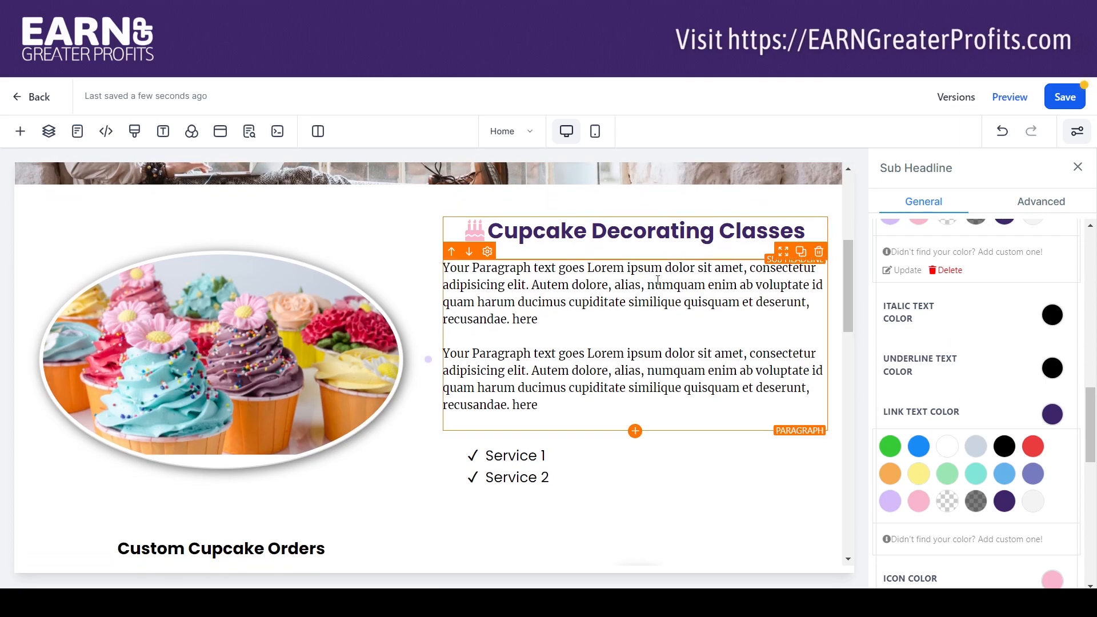
pyautogui.click(588, 268)
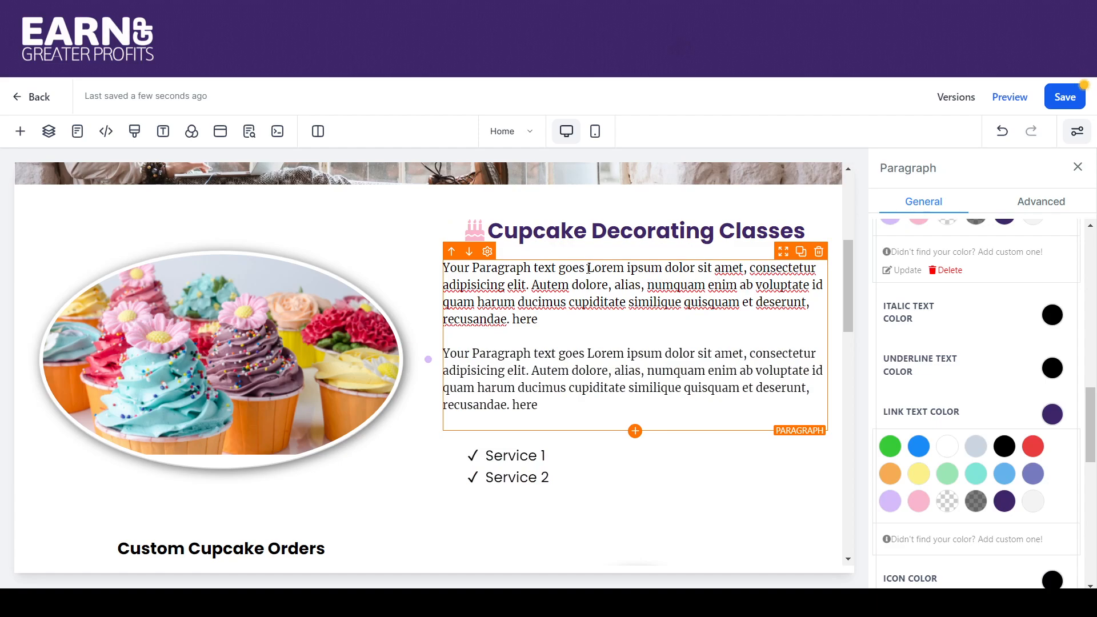
pyautogui.moveTo(589, 268); pyautogui.dragTo(696, 270)
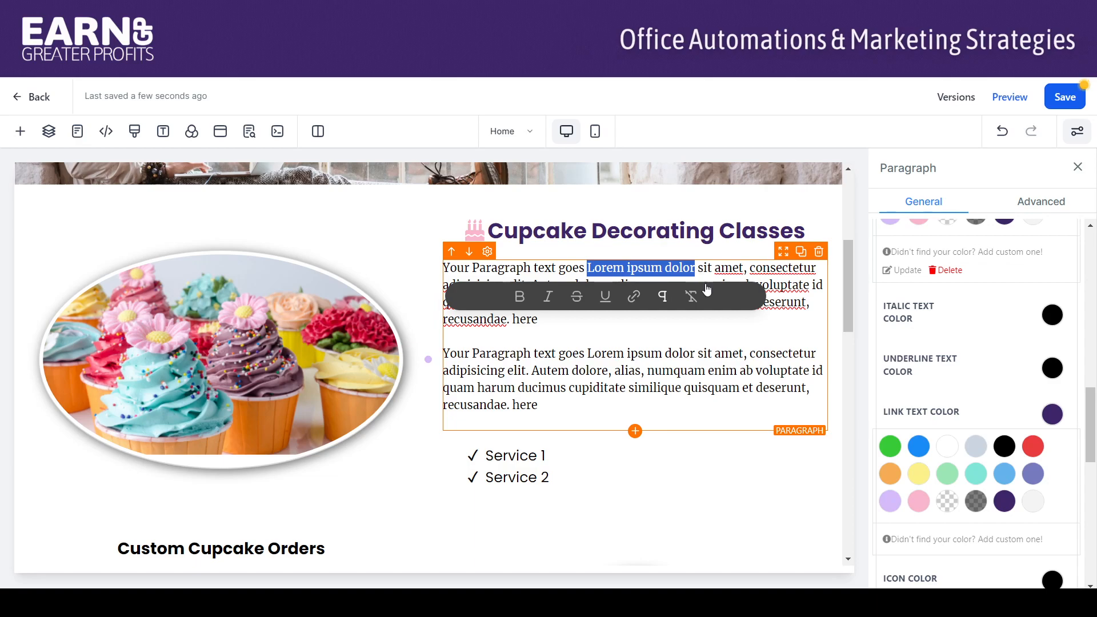
pyautogui.click(519, 298)
pyautogui.click(651, 328)
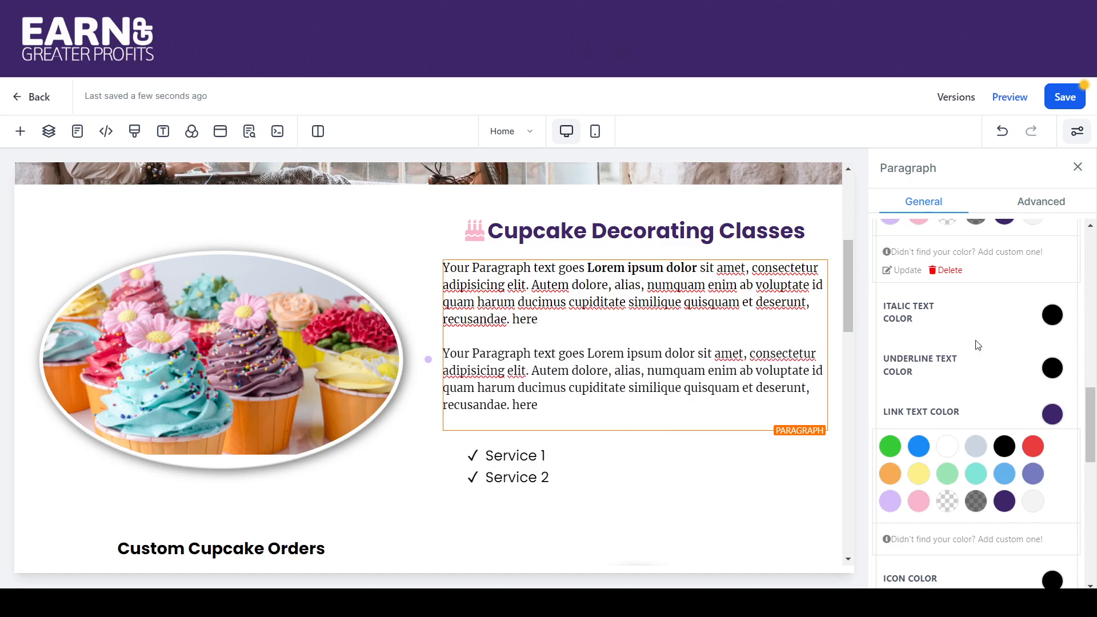
# Step: Try the muted blue-violet swatch as the paragraph's bold text color, and set it to green
pyautogui.moveTo(1093, 404); pyautogui.dragTo(1092, 362)
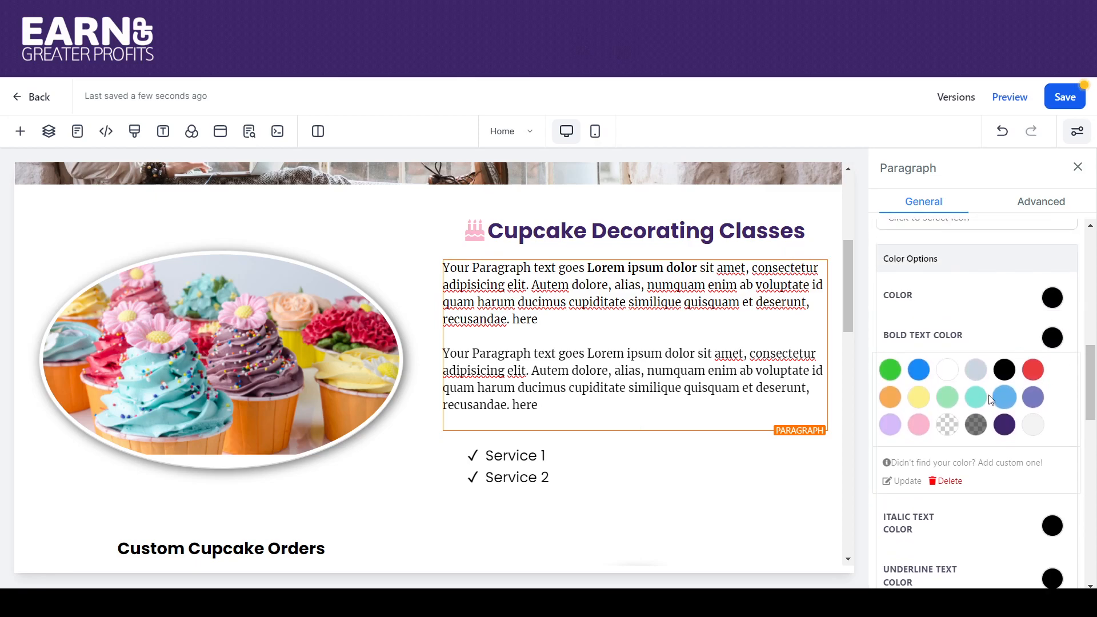
pyautogui.click(1032, 398)
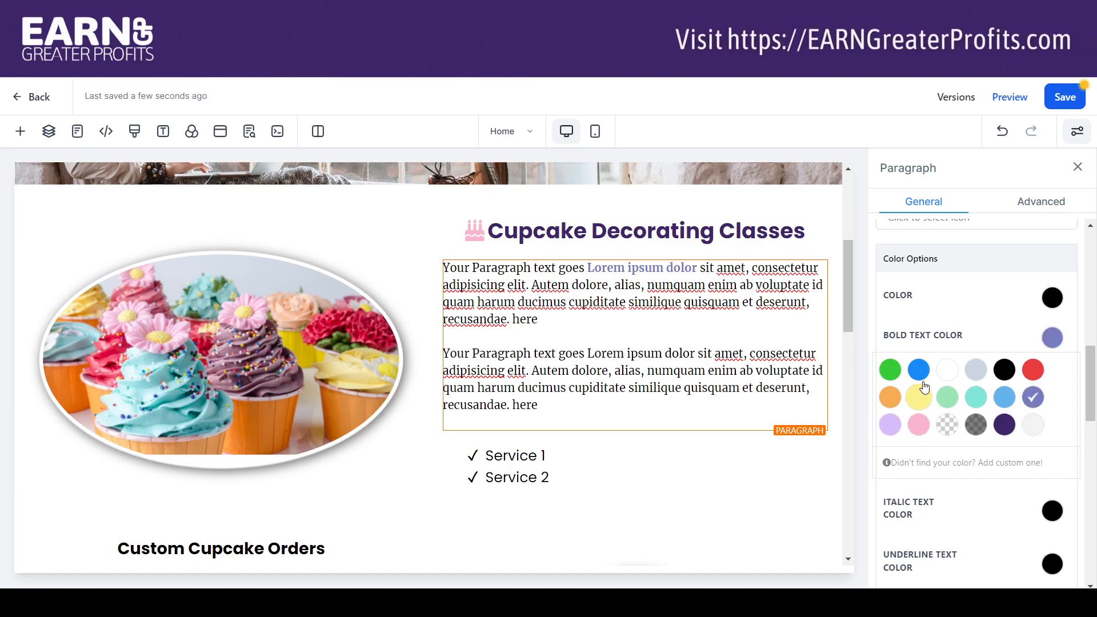
pyautogui.click(895, 371)
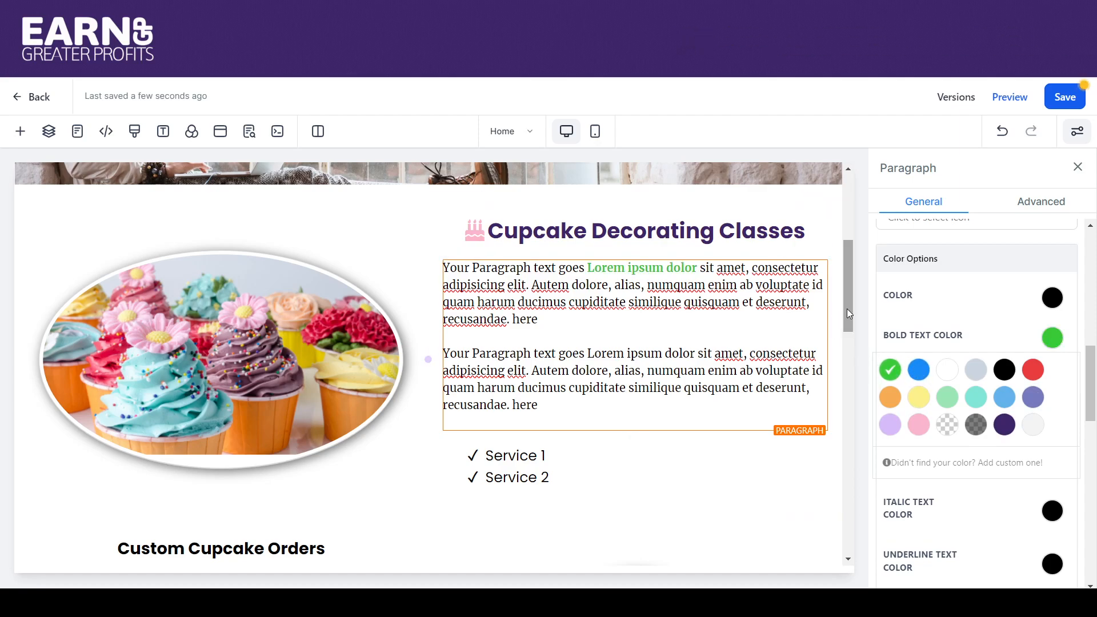
# Step: Make the words "cupiditate similique quisquam" bold in the first paragraph
pyautogui.moveTo(848, 311)
pyautogui.mouseDown()
pyautogui.moveTo(854, 355)
pyautogui.moveTo(845, 307)
pyautogui.mouseUp()
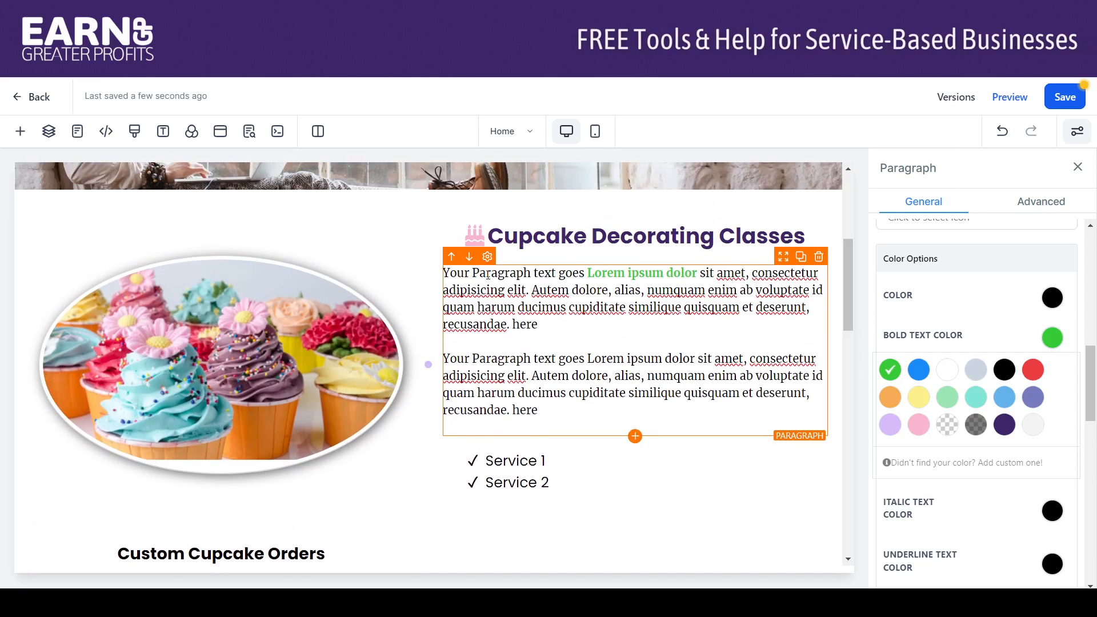
pyautogui.moveTo(569, 308); pyautogui.dragTo(739, 314)
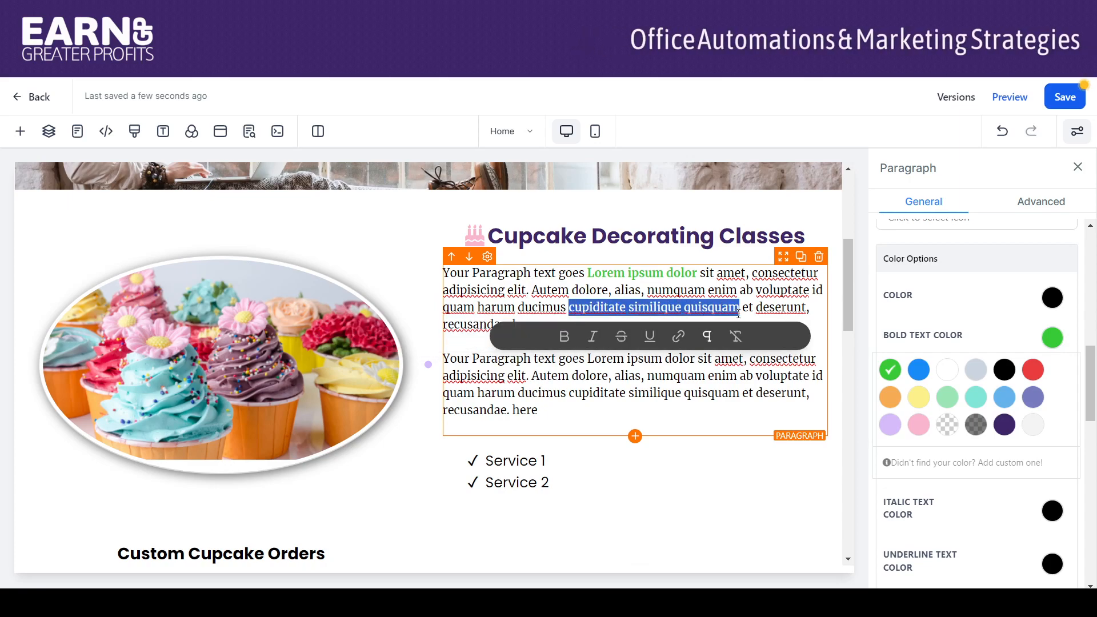
pyautogui.click(564, 337)
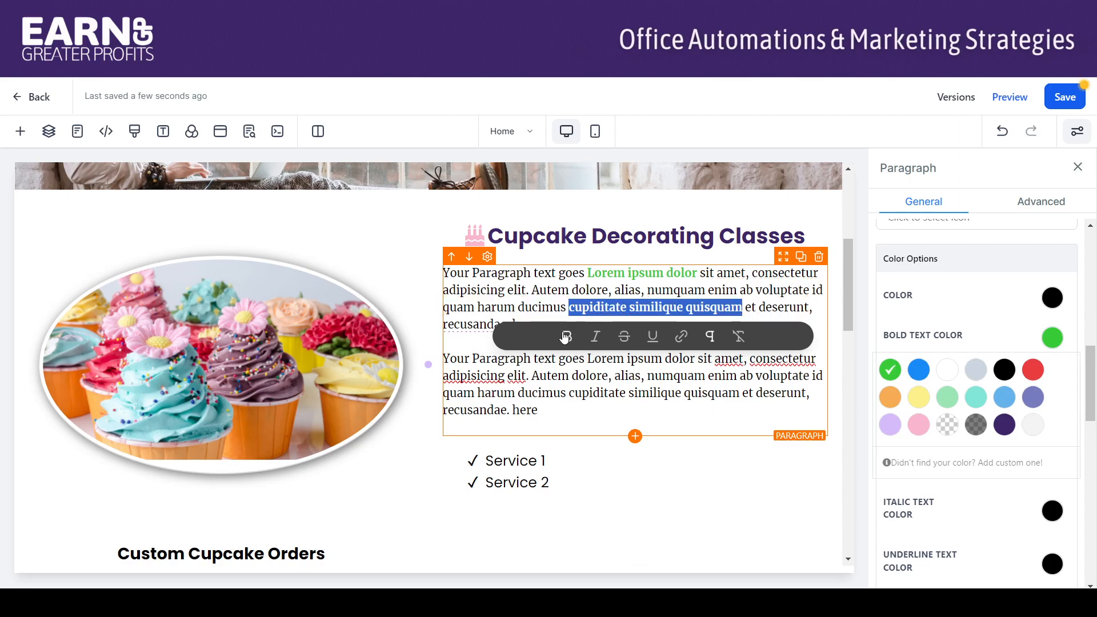
pyautogui.click(639, 372)
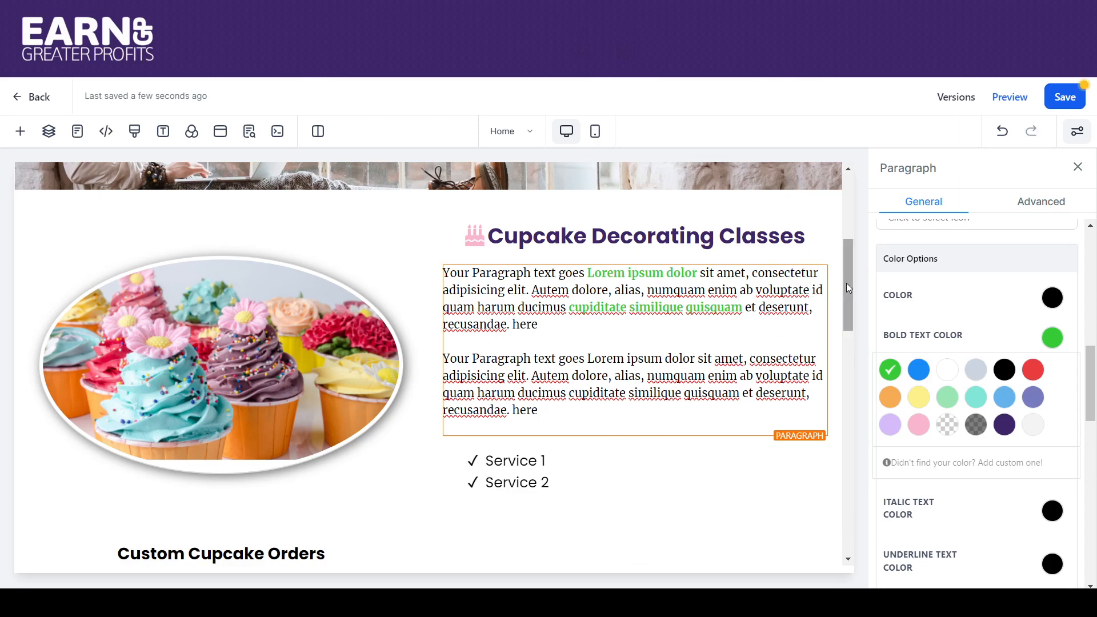
# Step: Remove the bold formatting from the word "Decorating" in the Cupcake Decorating Classes sub headline
pyautogui.moveTo(848, 282); pyautogui.dragTo(848, 290)
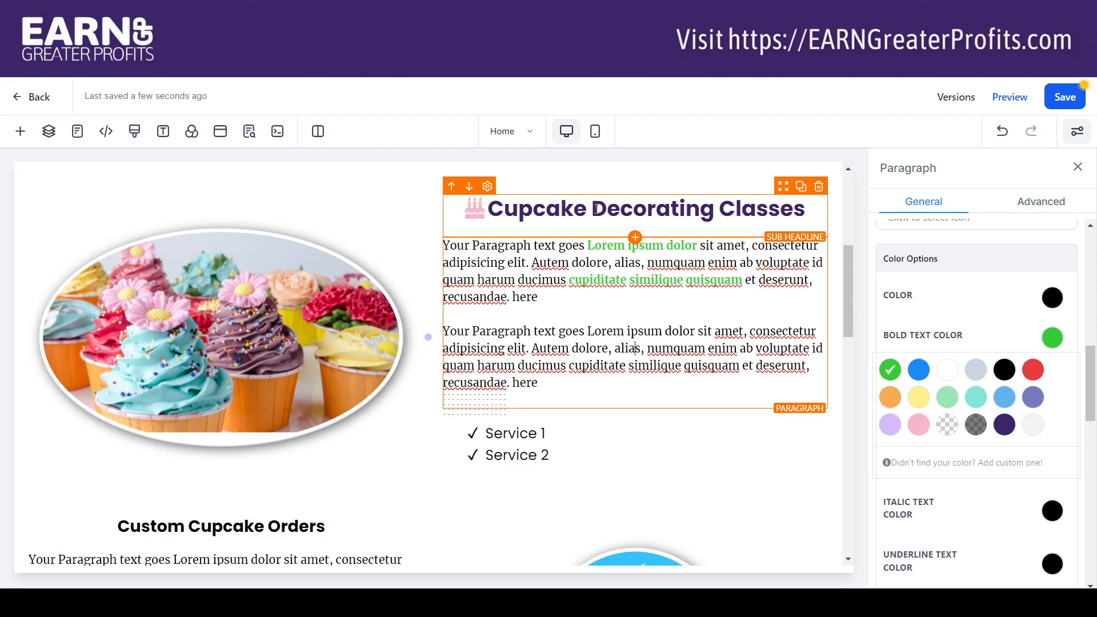
pyautogui.moveTo(592, 209); pyautogui.dragTo(710, 213)
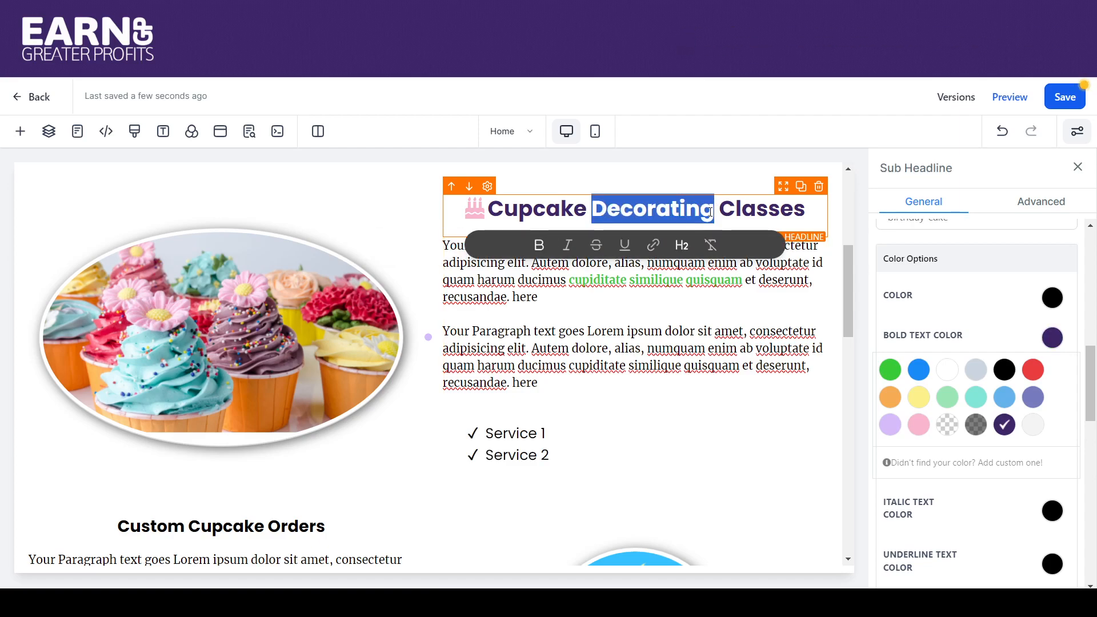
pyautogui.click(539, 246)
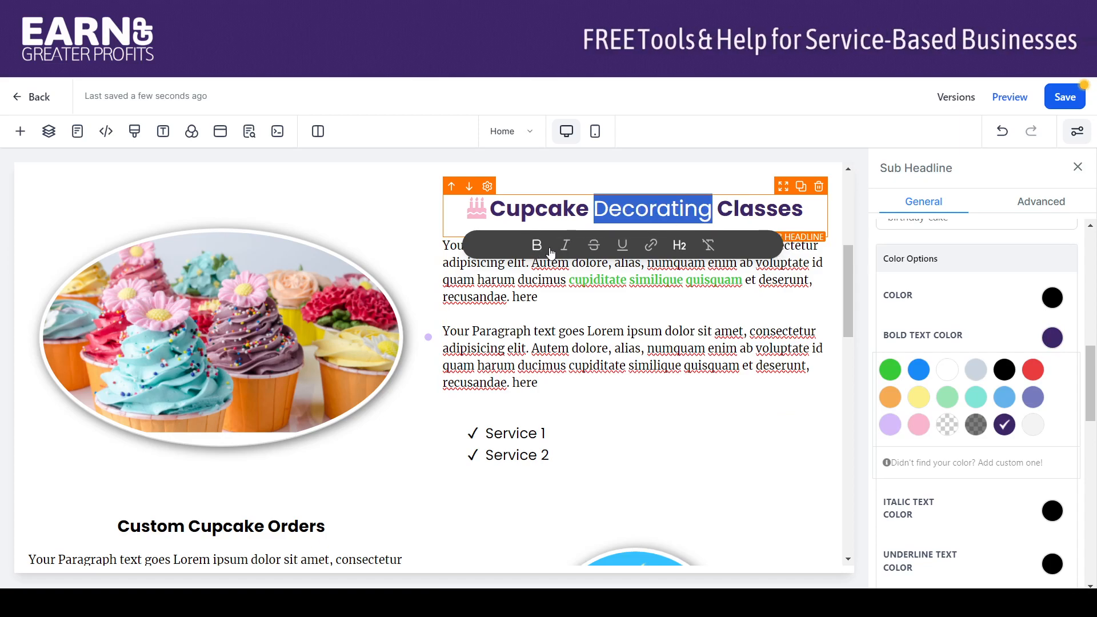
pyautogui.click(656, 299)
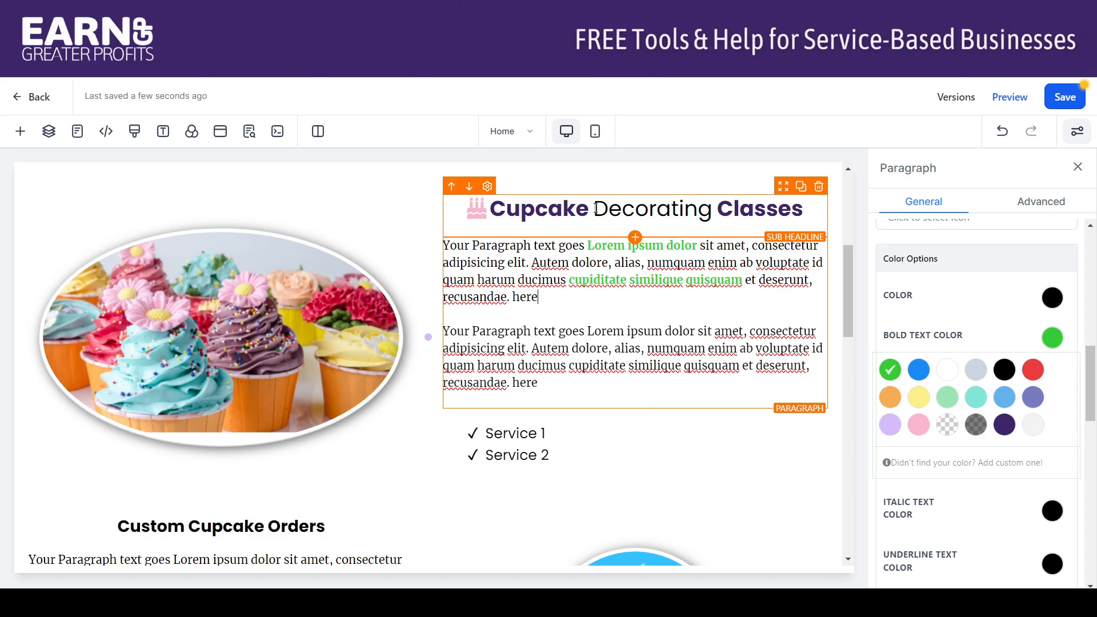
# Step: Set the regular text color of the Cupcake Decorating Classes sub headline to red
pyautogui.click(798, 216)
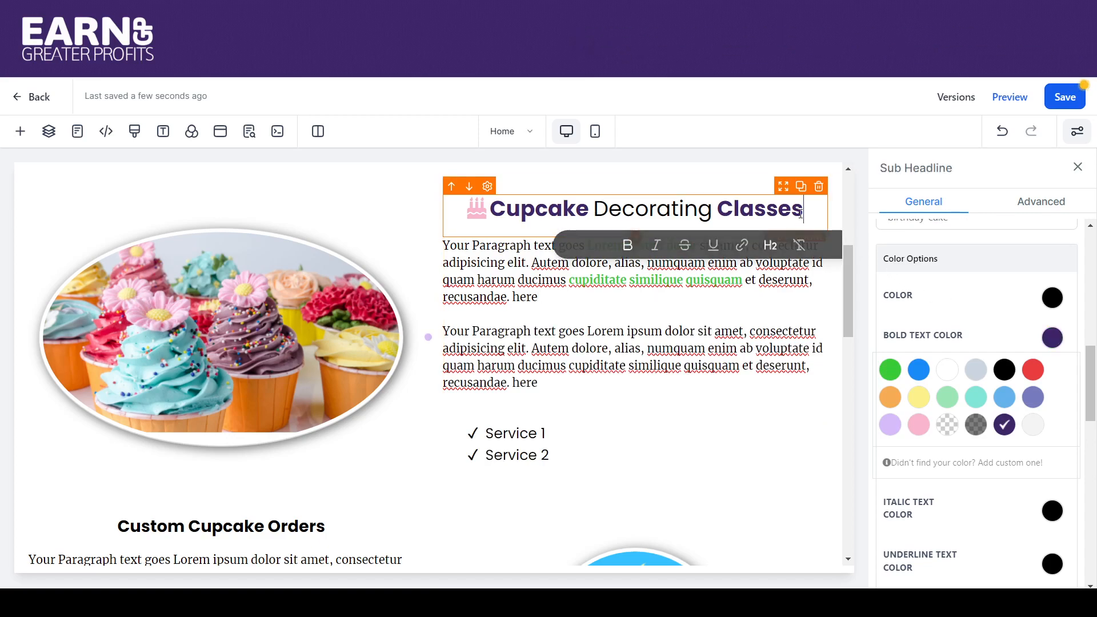
pyautogui.click(1053, 298)
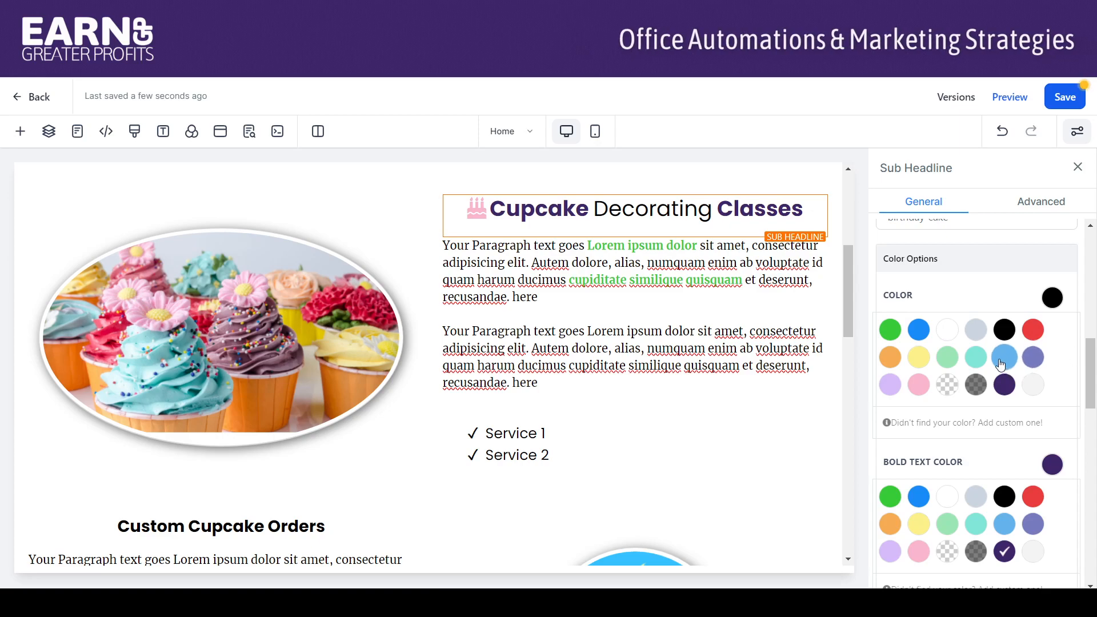
pyautogui.click(1033, 331)
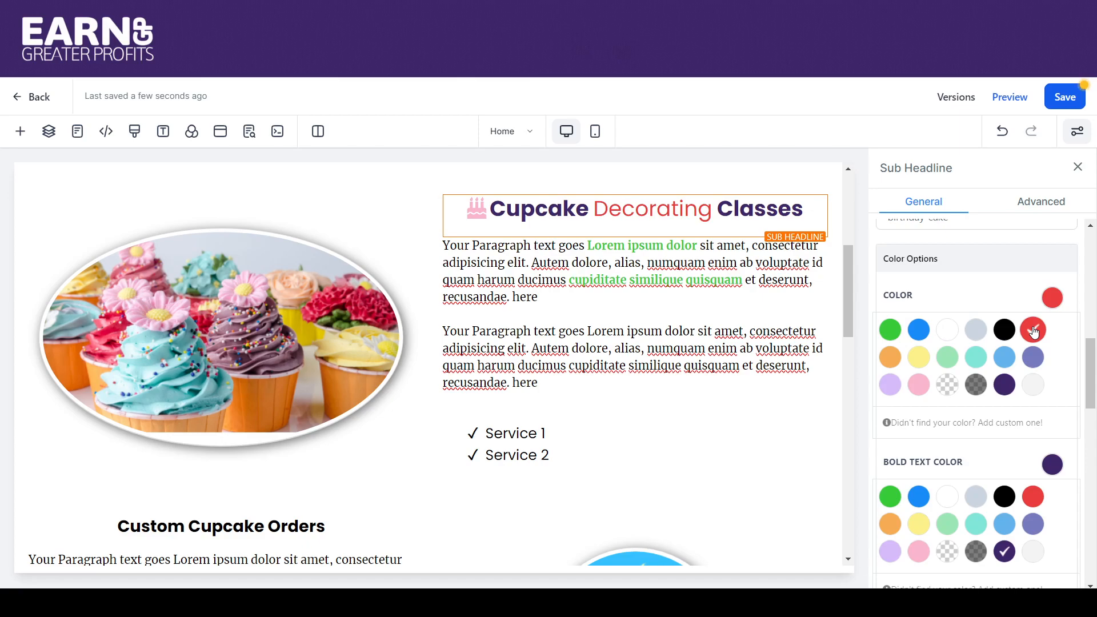
pyautogui.click(714, 307)
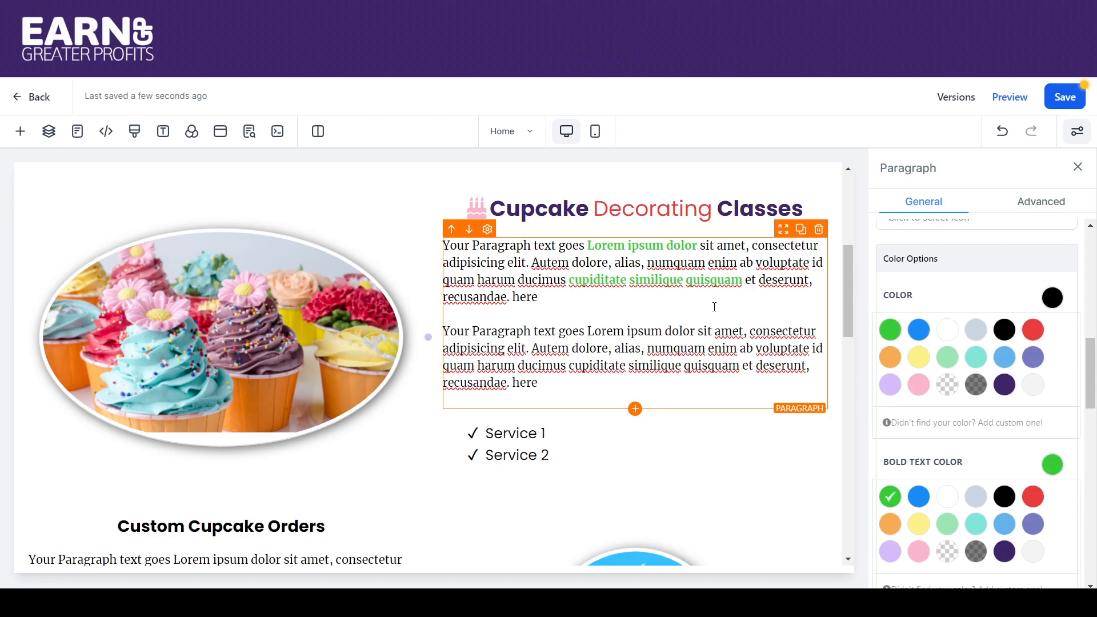
# Step: Italicize "Decorating" in the sub headline and set the sub headline's italic text color to pink
pyautogui.moveTo(596, 210); pyautogui.dragTo(708, 215)
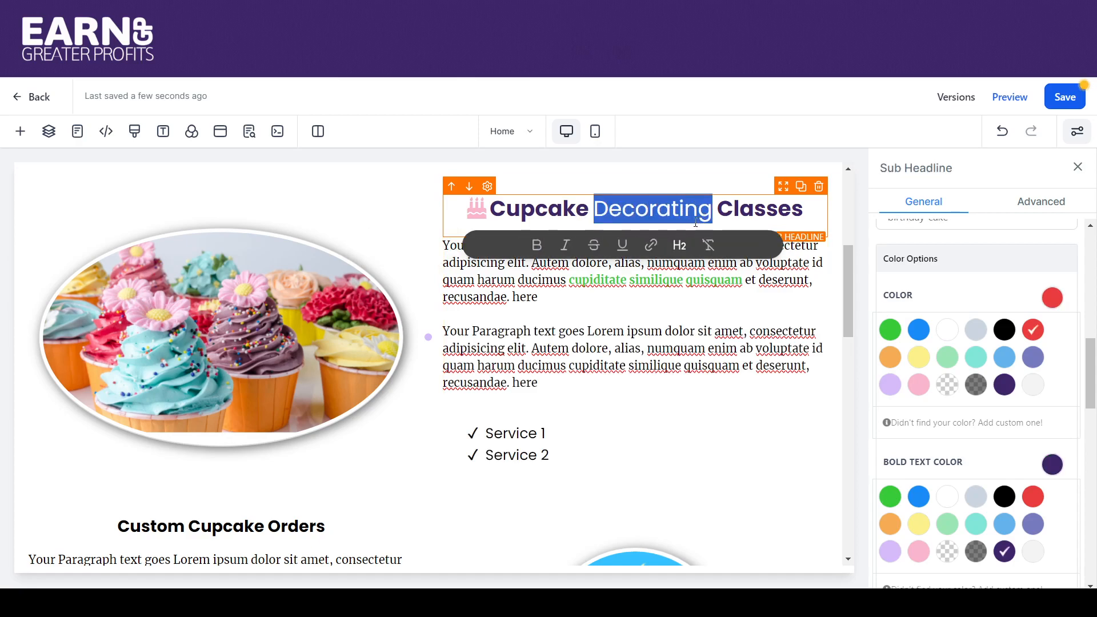
pyautogui.click(563, 248)
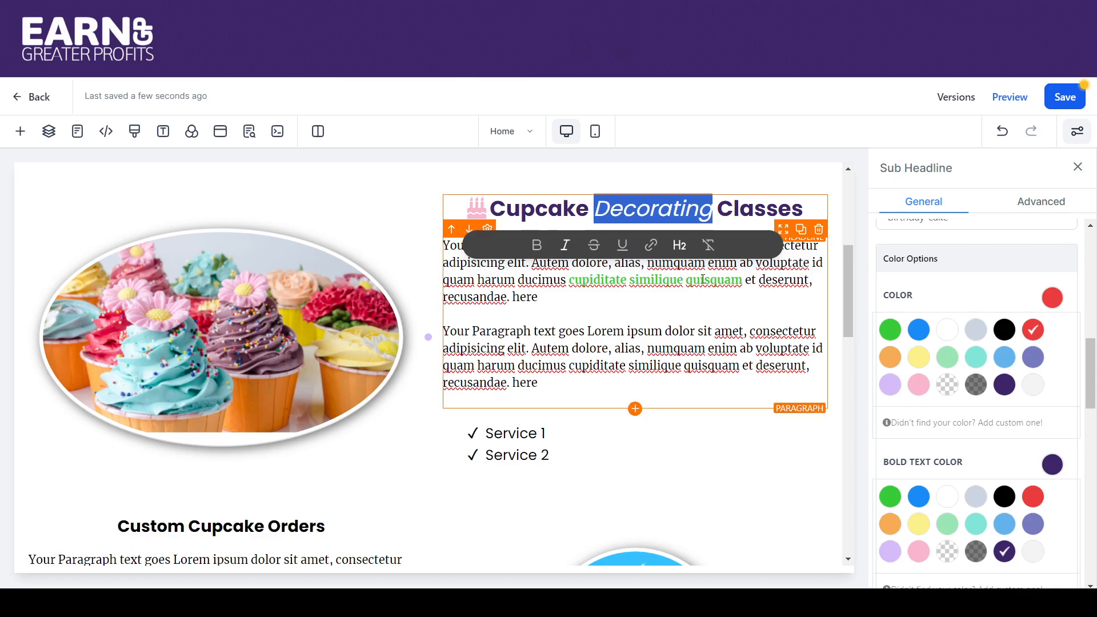
pyautogui.moveTo(1092, 360); pyautogui.dragTo(1092, 417)
pyautogui.click(1053, 350)
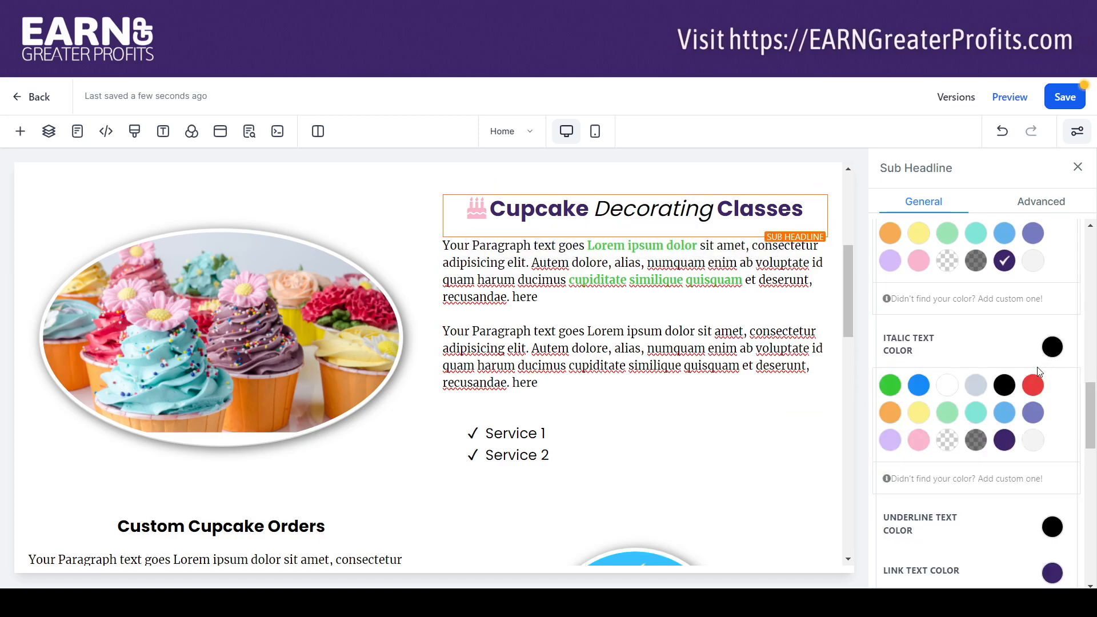
pyautogui.click(915, 442)
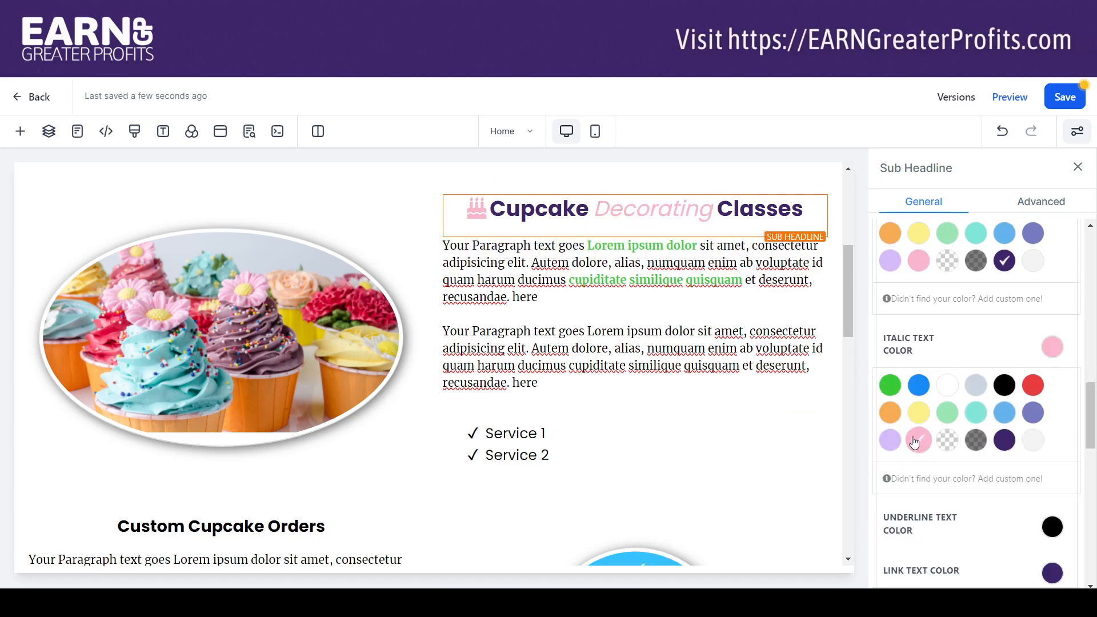
pyautogui.click(680, 348)
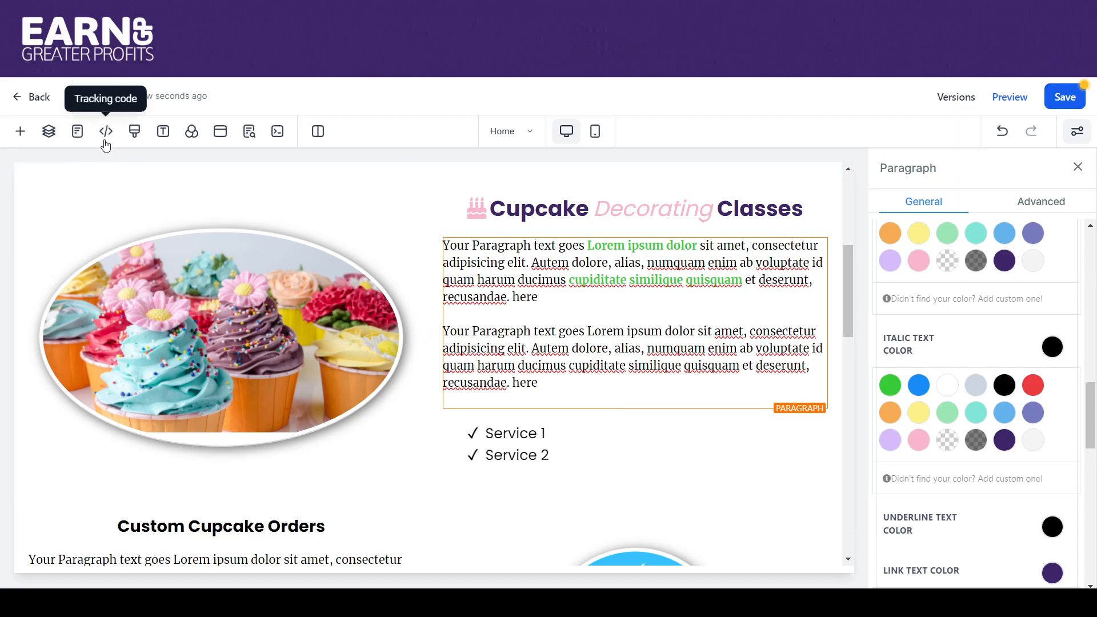
# Step: View the page's Custom CSS editor and close it without adding any code
pyautogui.click(134, 142)
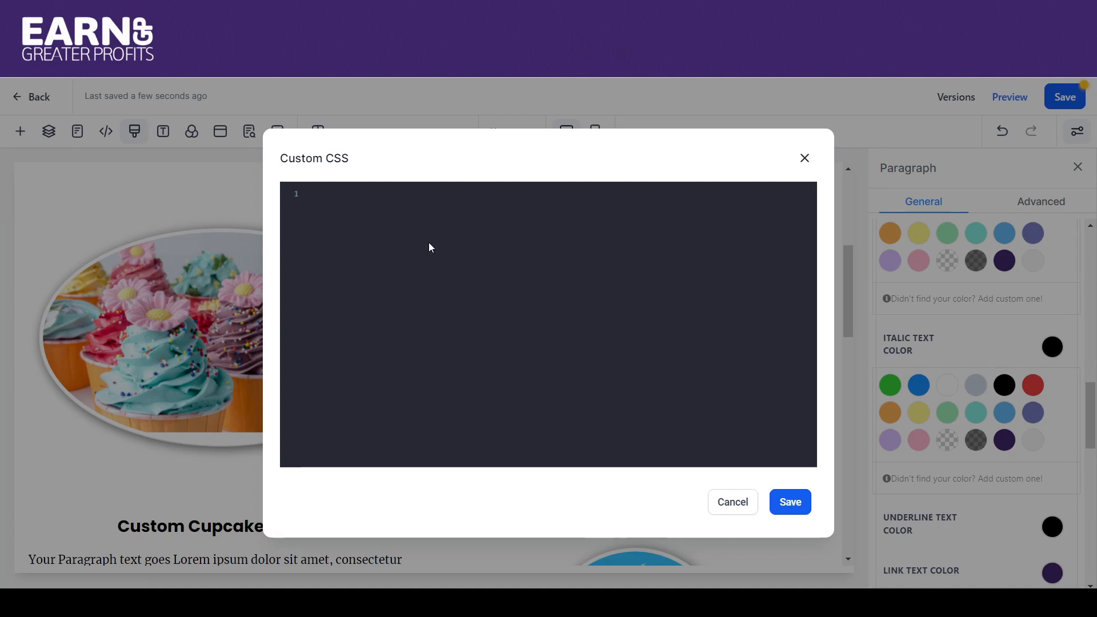
pyautogui.click(745, 513)
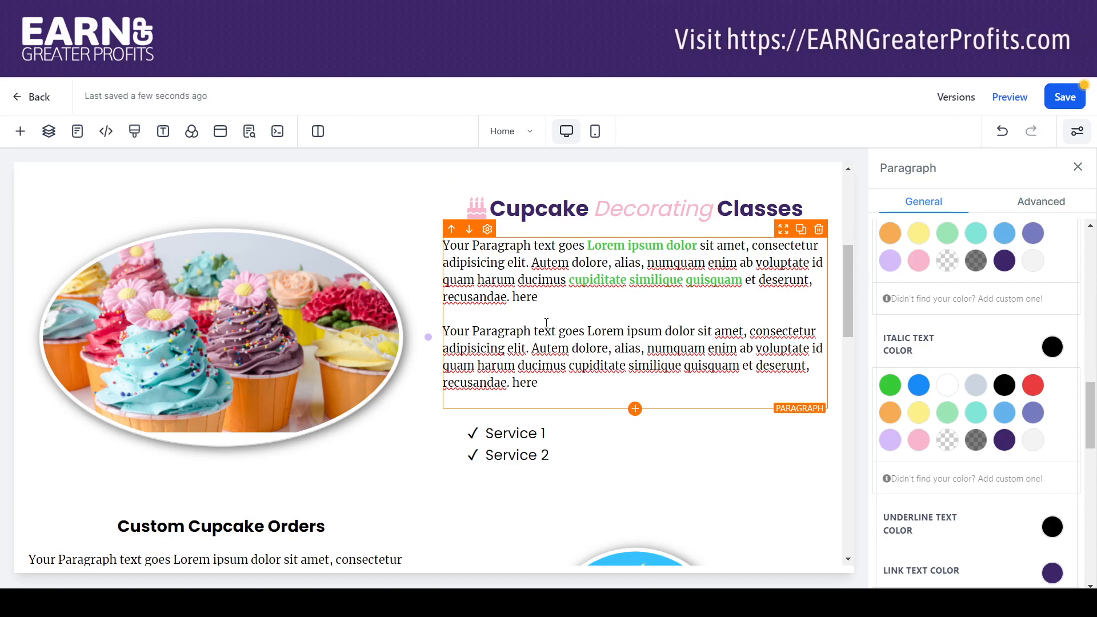
# Step: Search the icons for "check" and assign the check-circle icon to the Service 1 bullet list
pyautogui.click(551, 435)
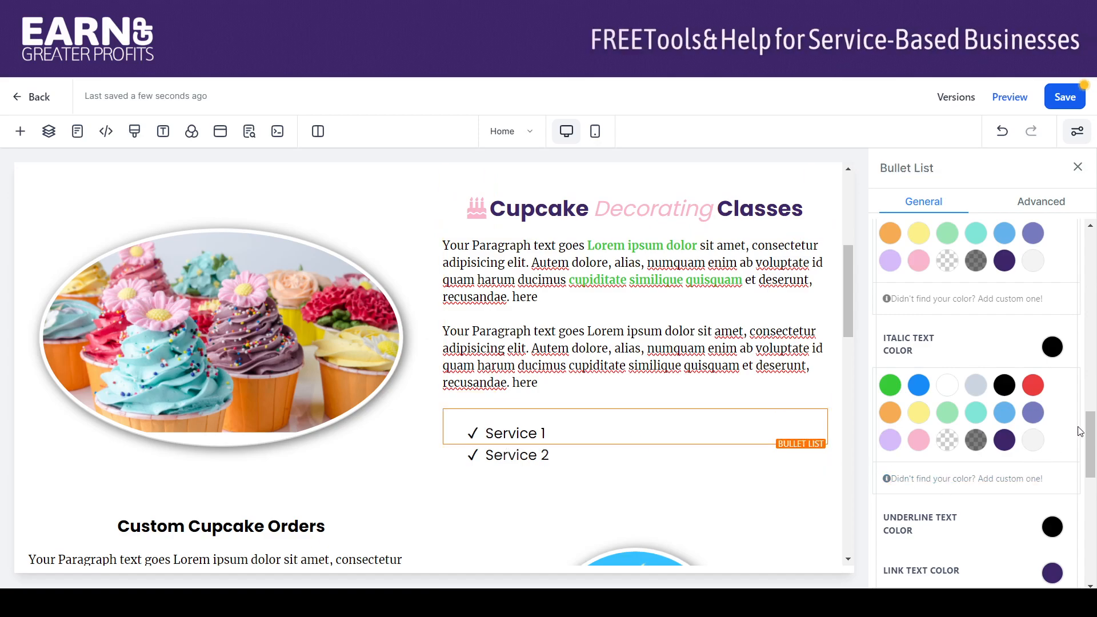
pyautogui.moveTo(1092, 432); pyautogui.dragTo(1070, 321)
pyautogui.click(933, 379)
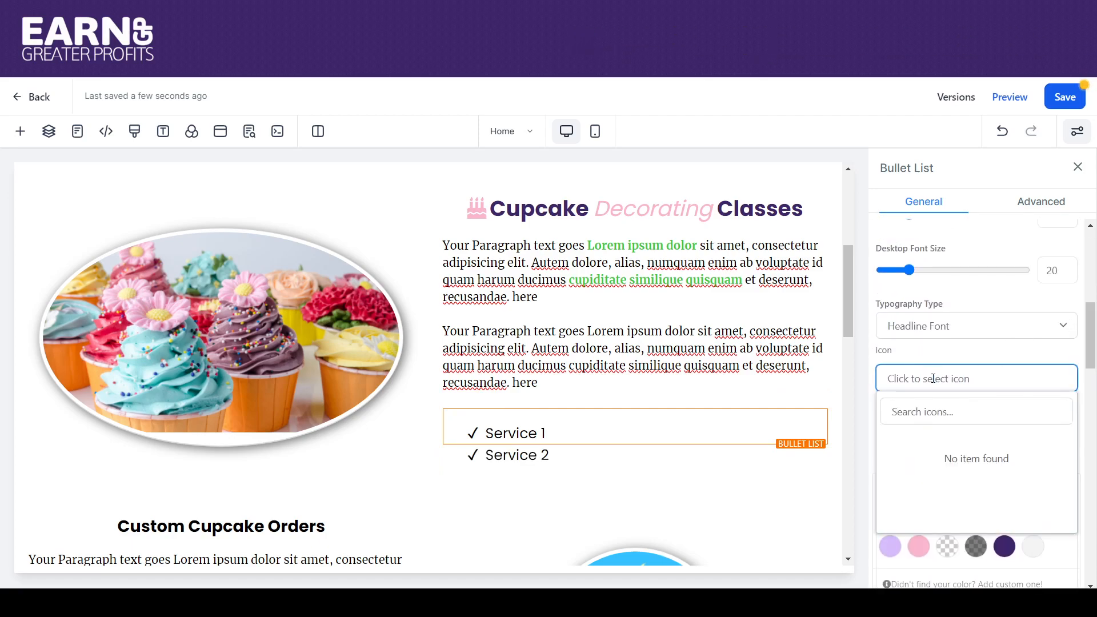
pyautogui.click(933, 411)
pyautogui.write('check')
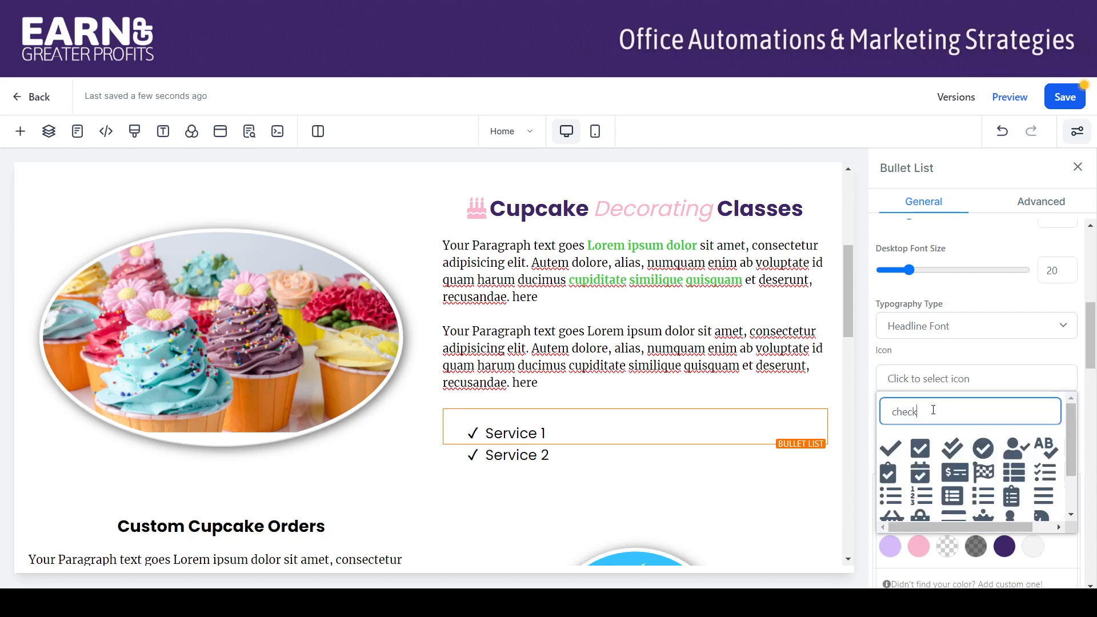
pyautogui.click(990, 450)
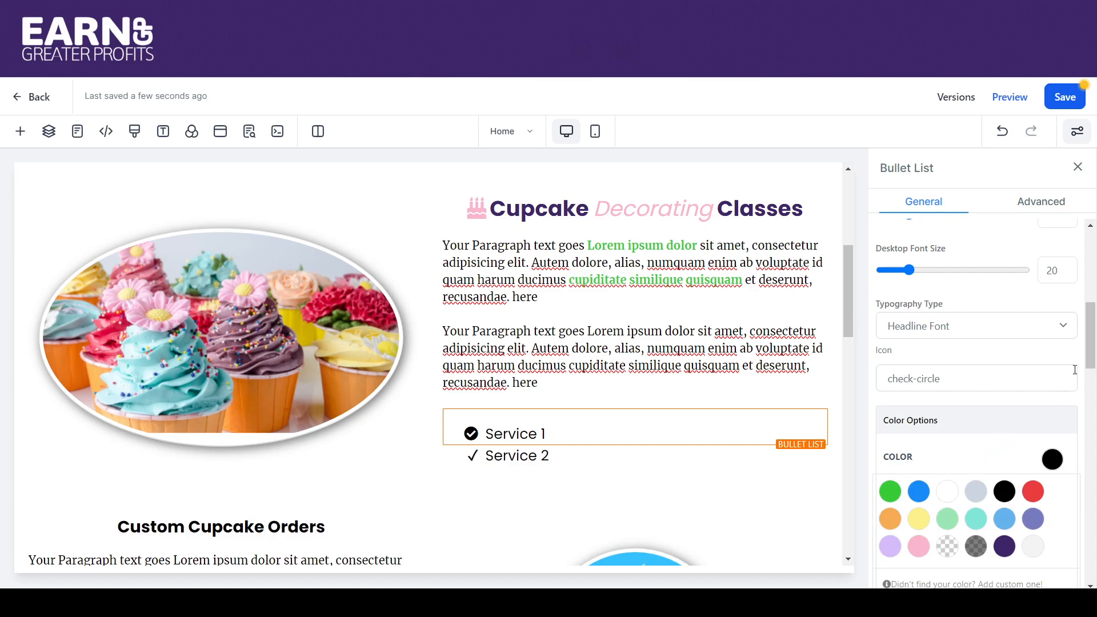
pyautogui.moveTo(1094, 349)
pyautogui.mouseDown()
pyautogui.moveTo(1094, 400)
pyautogui.moveTo(1093, 339)
pyautogui.moveTo(1093, 364)
pyautogui.mouseUp()
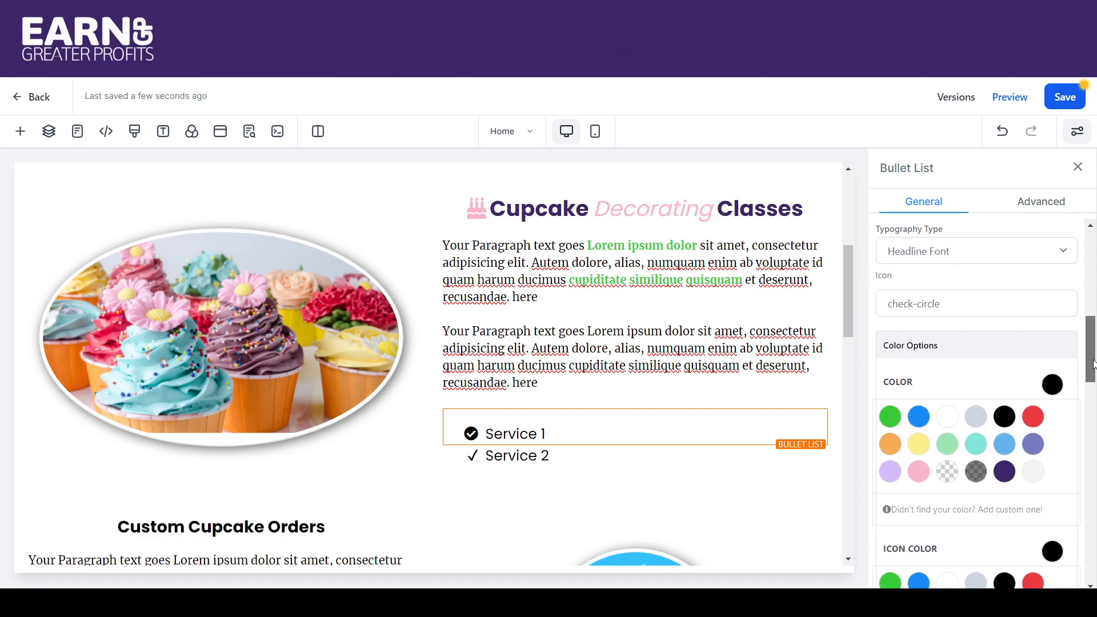
# Step: Search the icons for "hous" and assign the home icon to the Service 1 bullet list
pyautogui.click(967, 306)
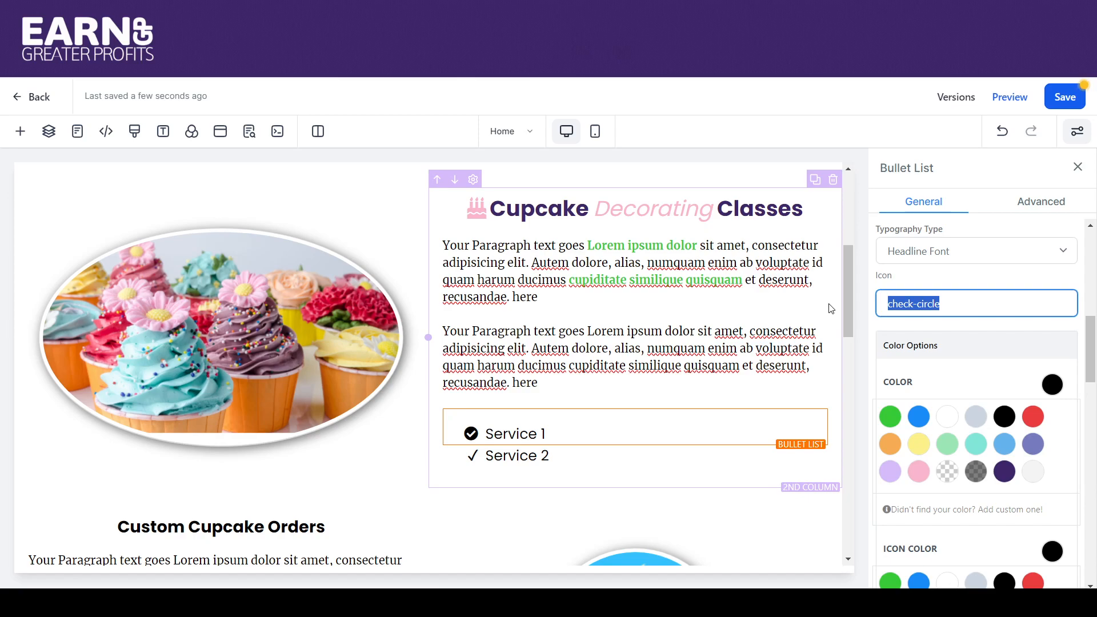
pyautogui.click(964, 309)
pyautogui.click(900, 339)
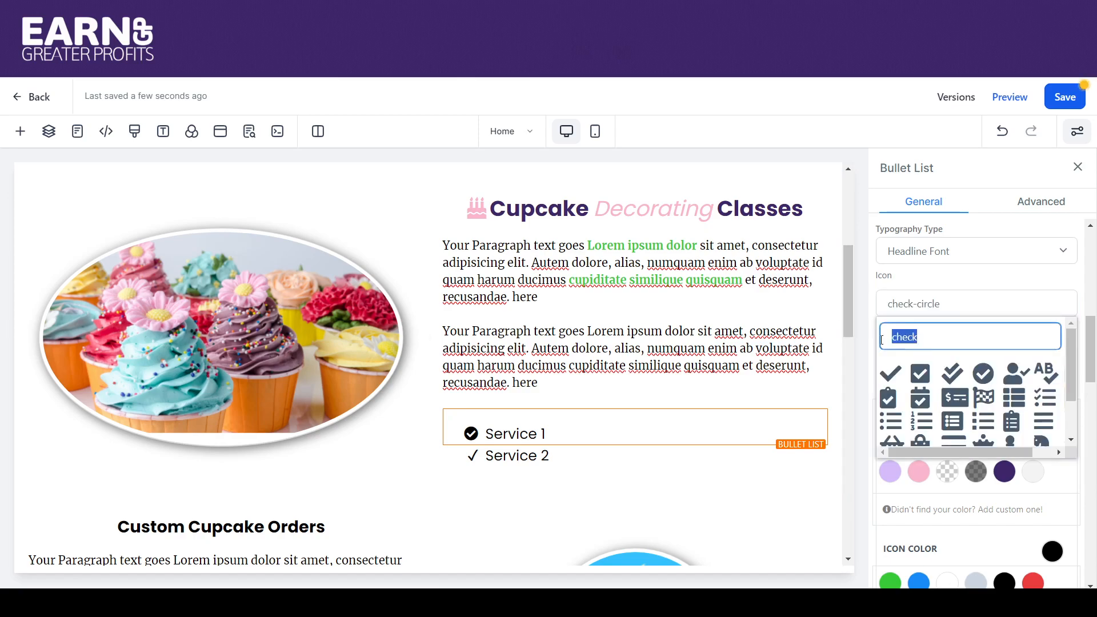
pyautogui.write('hous')
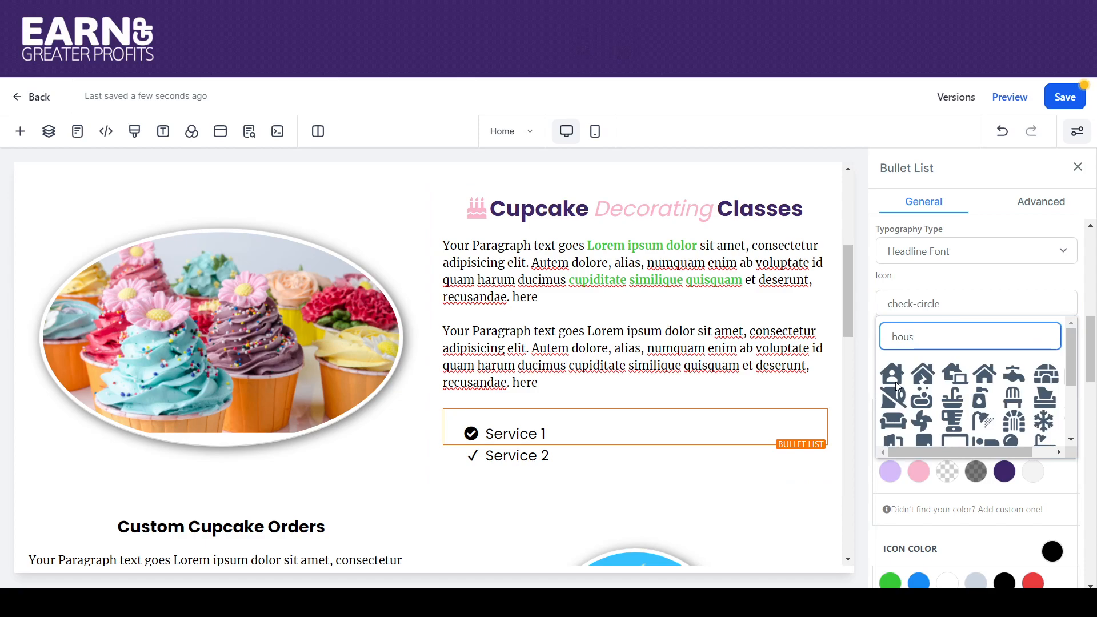
pyautogui.click(982, 378)
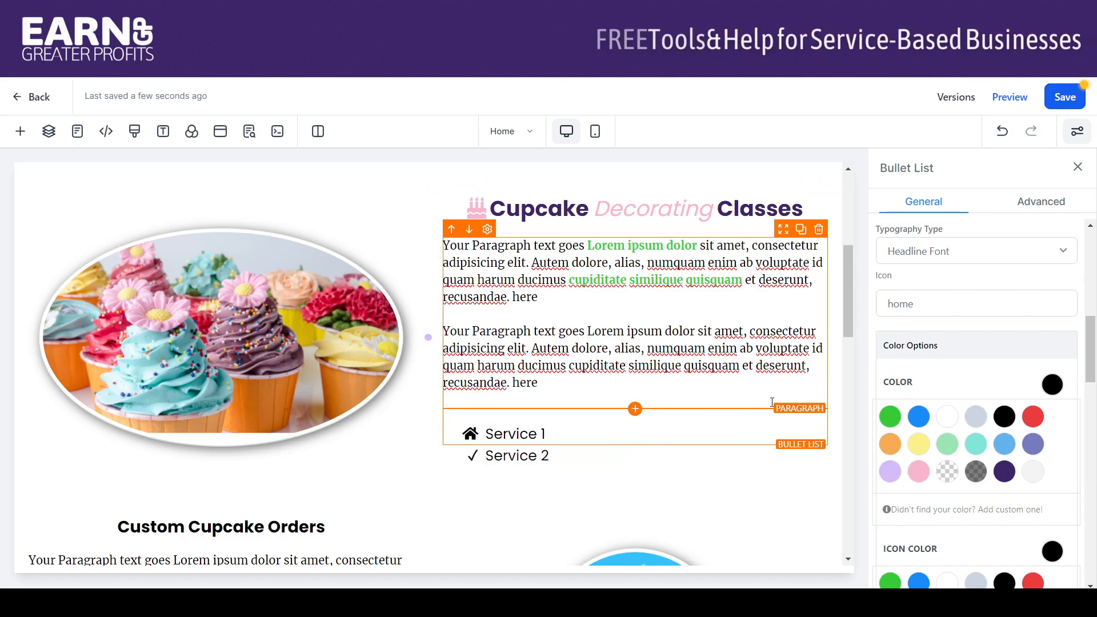
# Step: Replace the "Service 1" bullet text with "Exterior Painting"
pyautogui.click(783, 428)
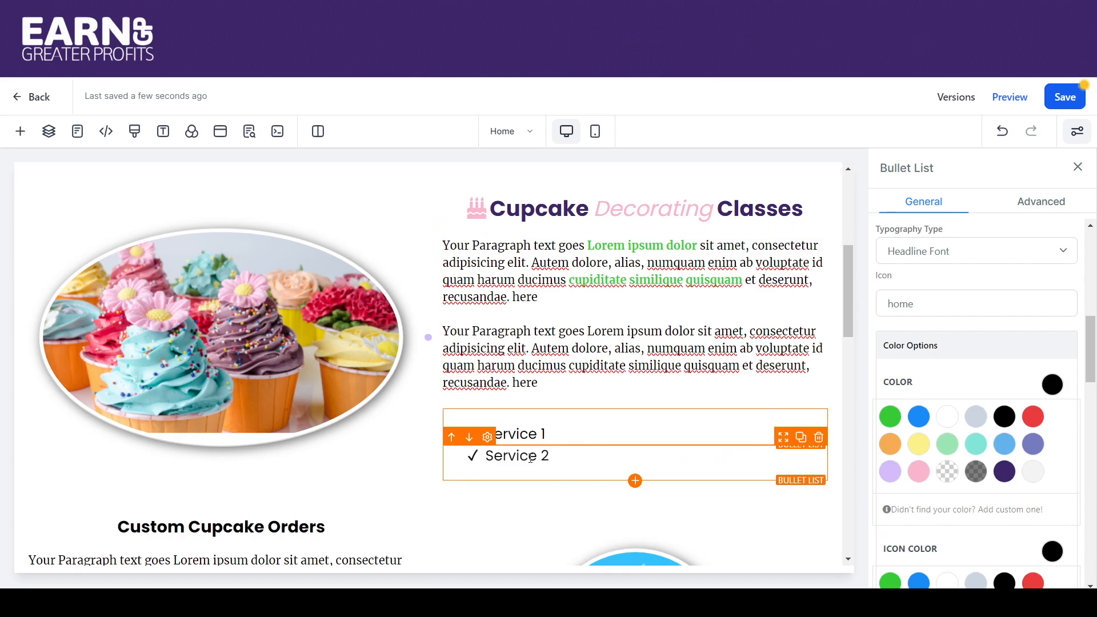
pyautogui.click(489, 455)
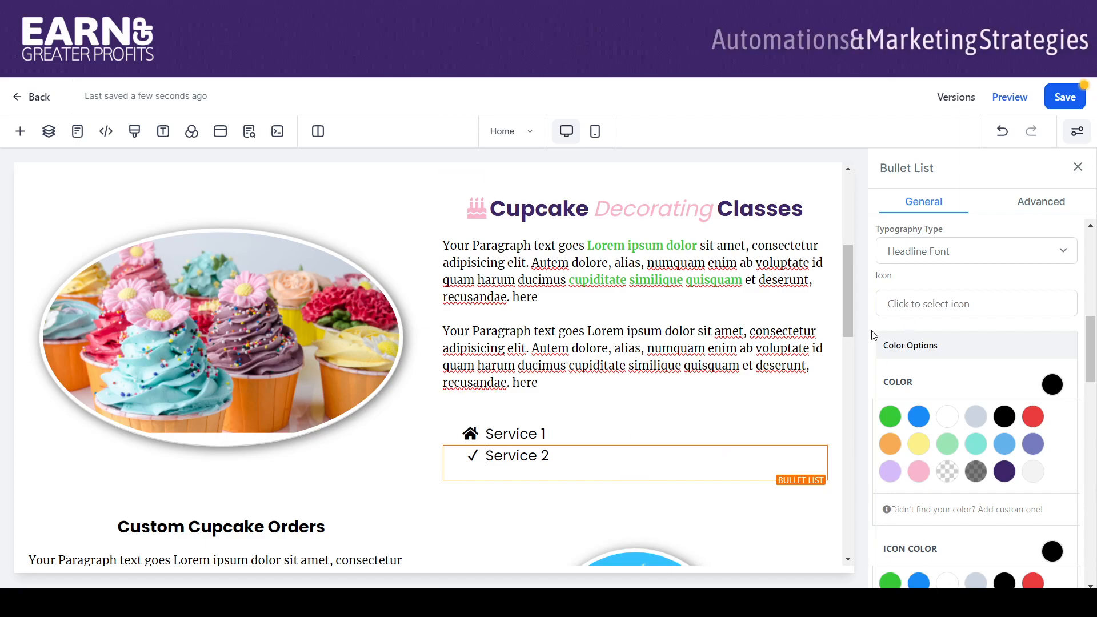
pyautogui.moveTo(593, 434); pyautogui.dragTo(490, 434)
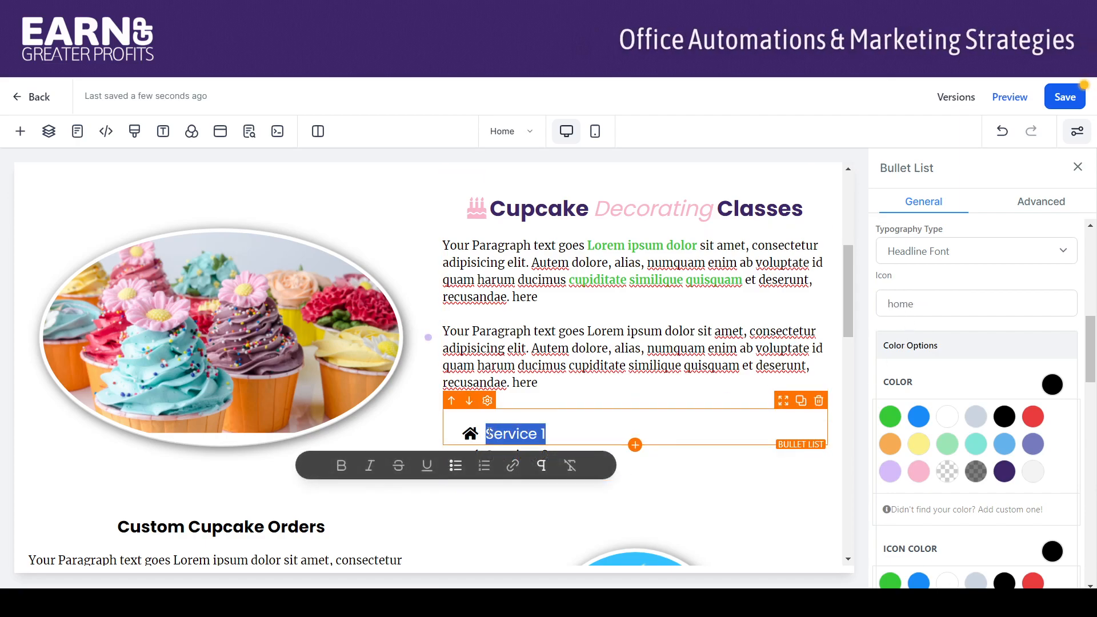
pyautogui.write('Exterior Painting')
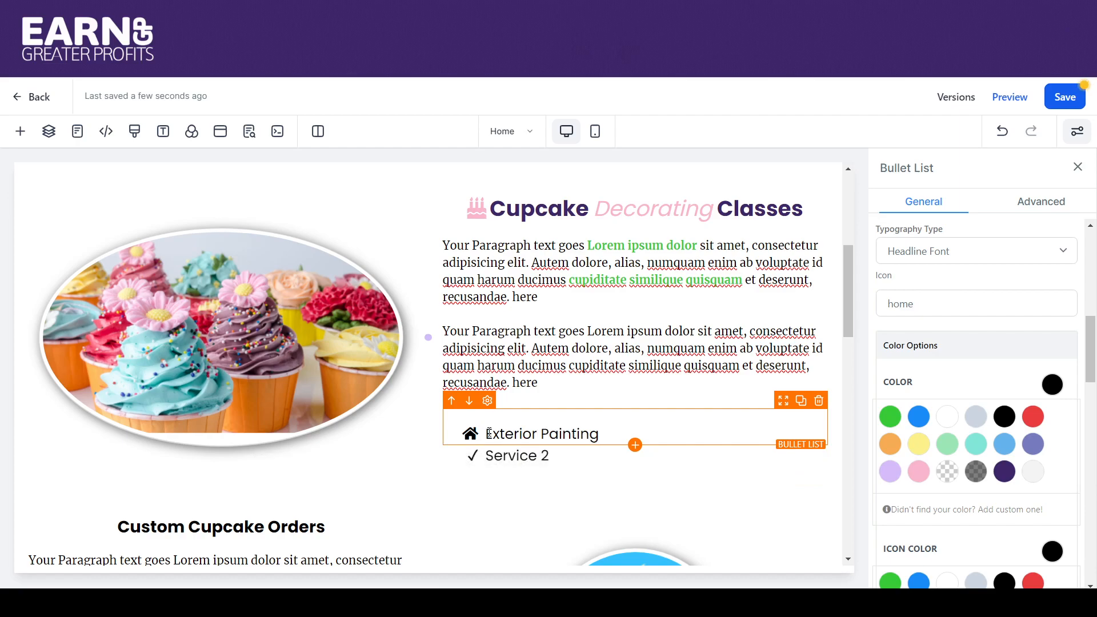
# Step: Assign the house-damage icon to the Service 2 bullet list and replace its text with "Home Repairs"
pyautogui.click(491, 456)
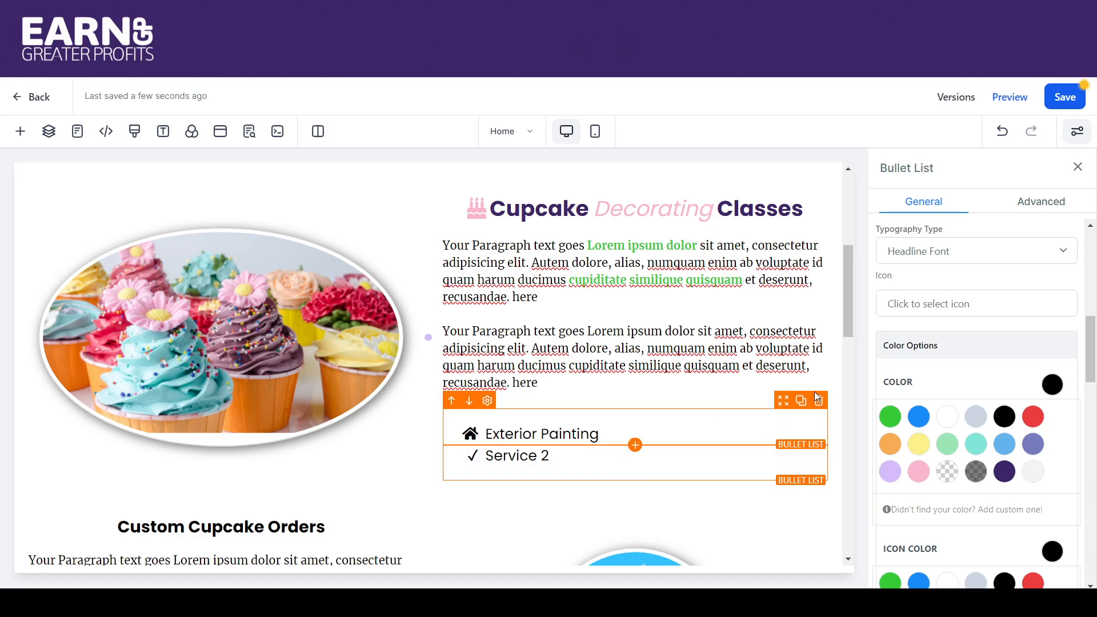
pyautogui.click(951, 298)
pyautogui.click(937, 336)
pyautogui.write('hou')
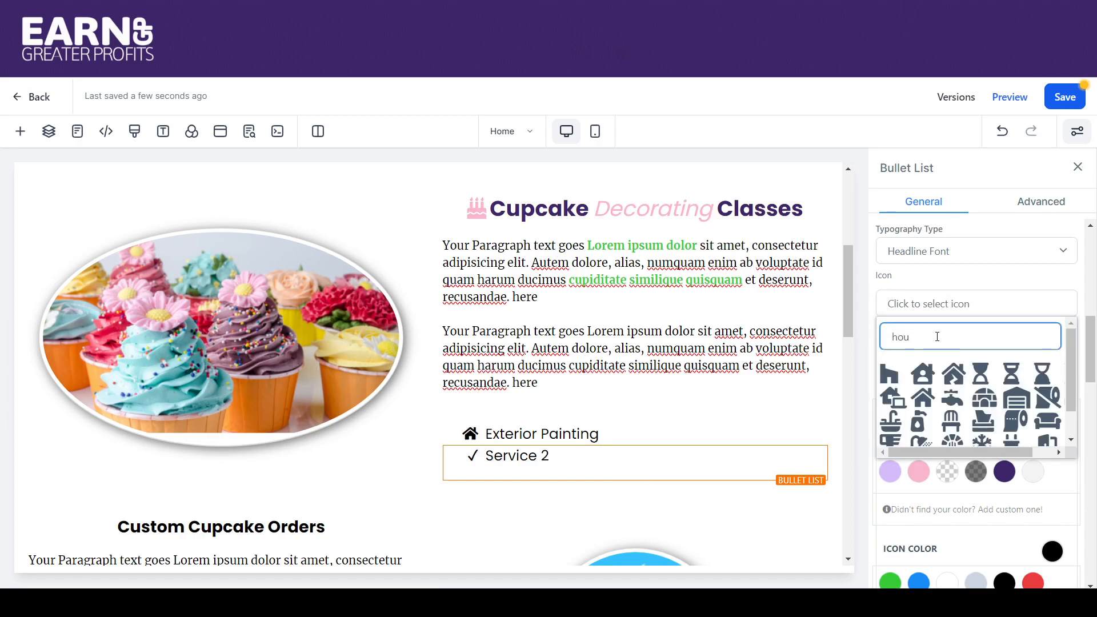
pyautogui.click(952, 369)
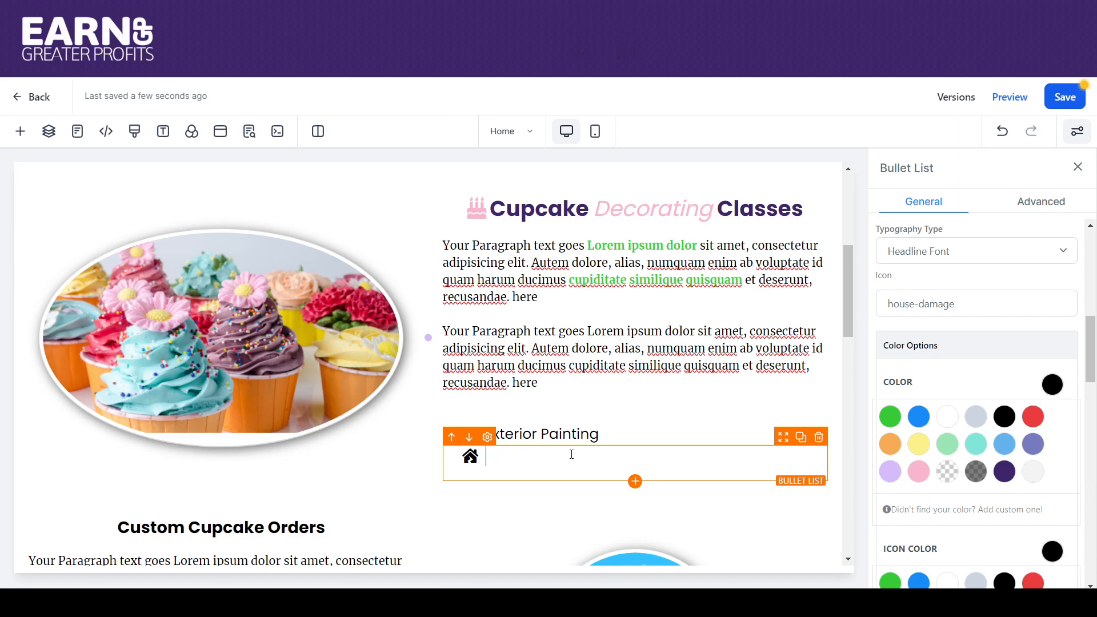
pyautogui.write('e Repairs')
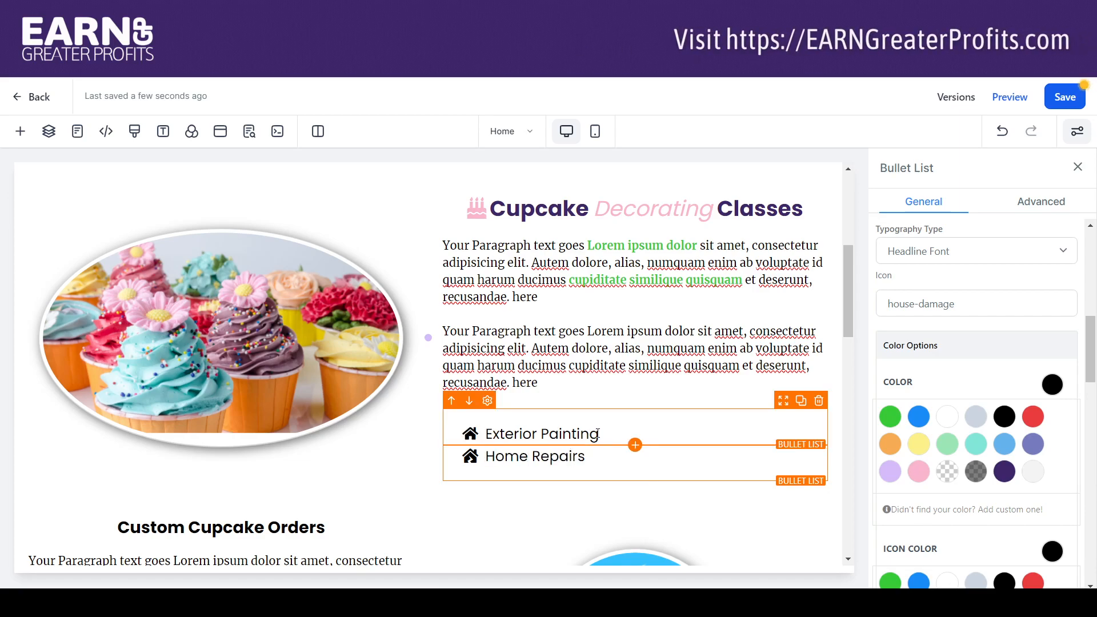
# Step: Set the icon color of both the Home Repairs and Exterior Painting bullet lists to red
pyautogui.moveTo(1094, 364)
pyautogui.mouseDown()
pyautogui.moveTo(1092, 491)
pyautogui.moveTo(1081, 372)
pyautogui.mouseUp()
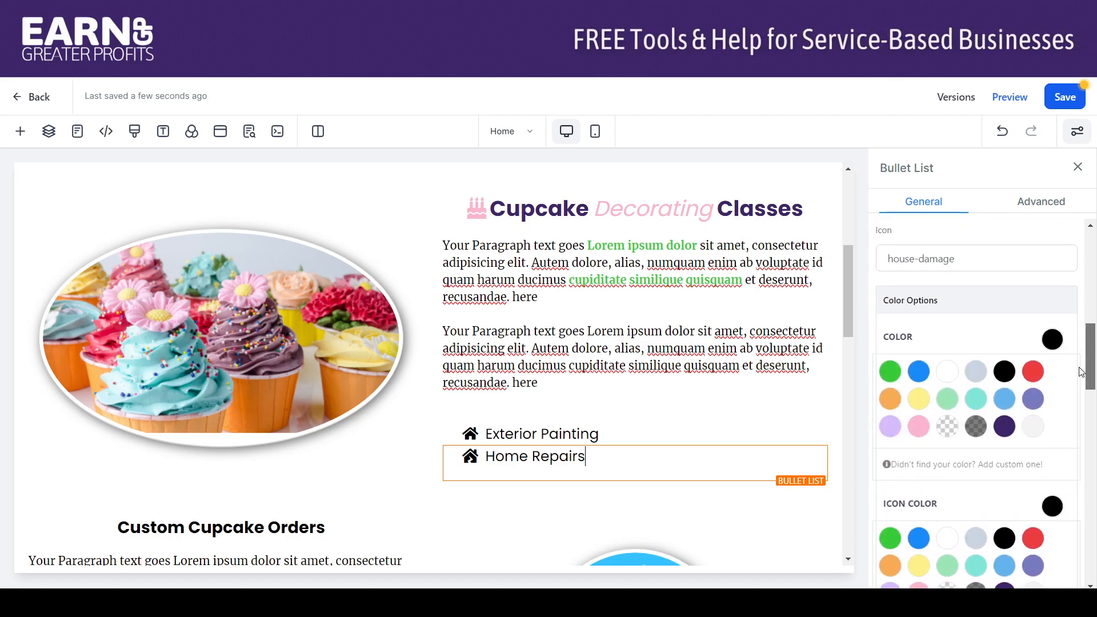
pyautogui.scroll(-3, 1082, 372)
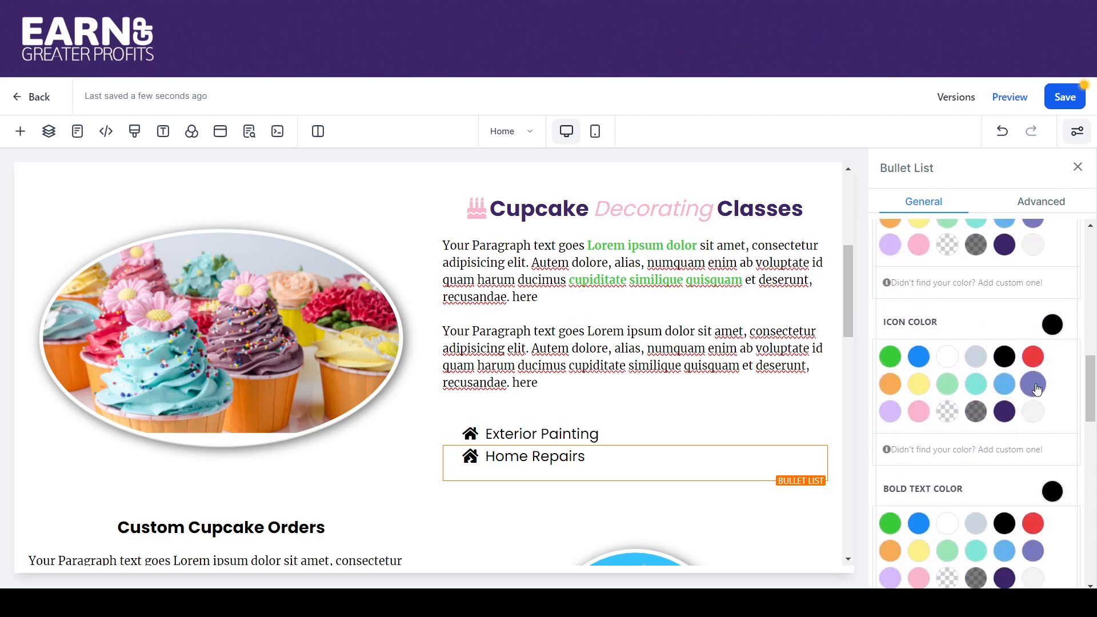
pyautogui.click(1033, 357)
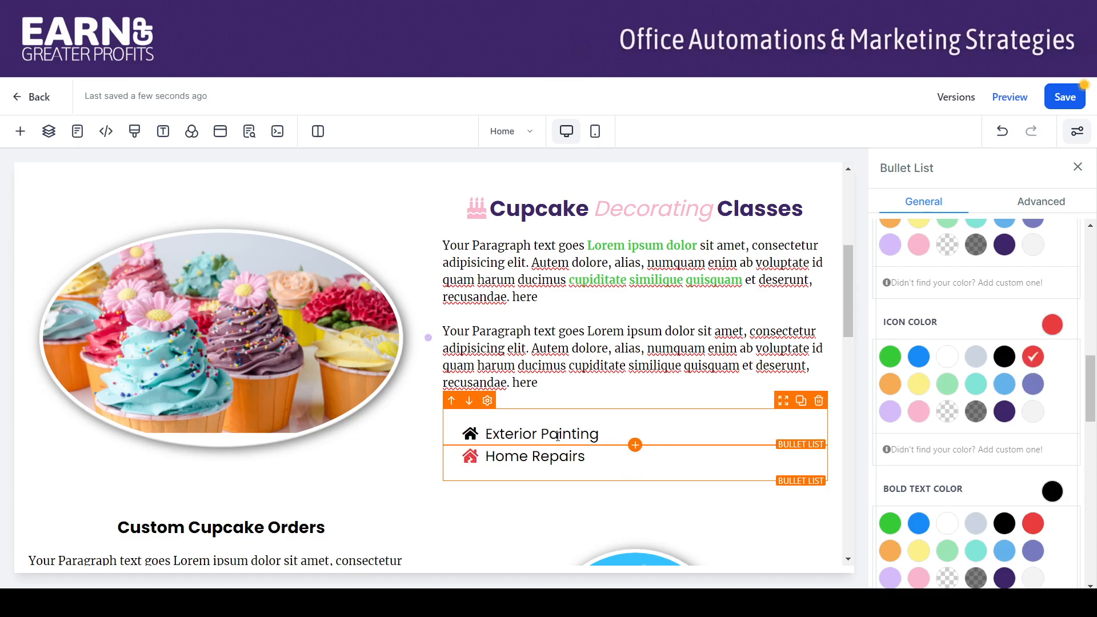
pyautogui.click(524, 436)
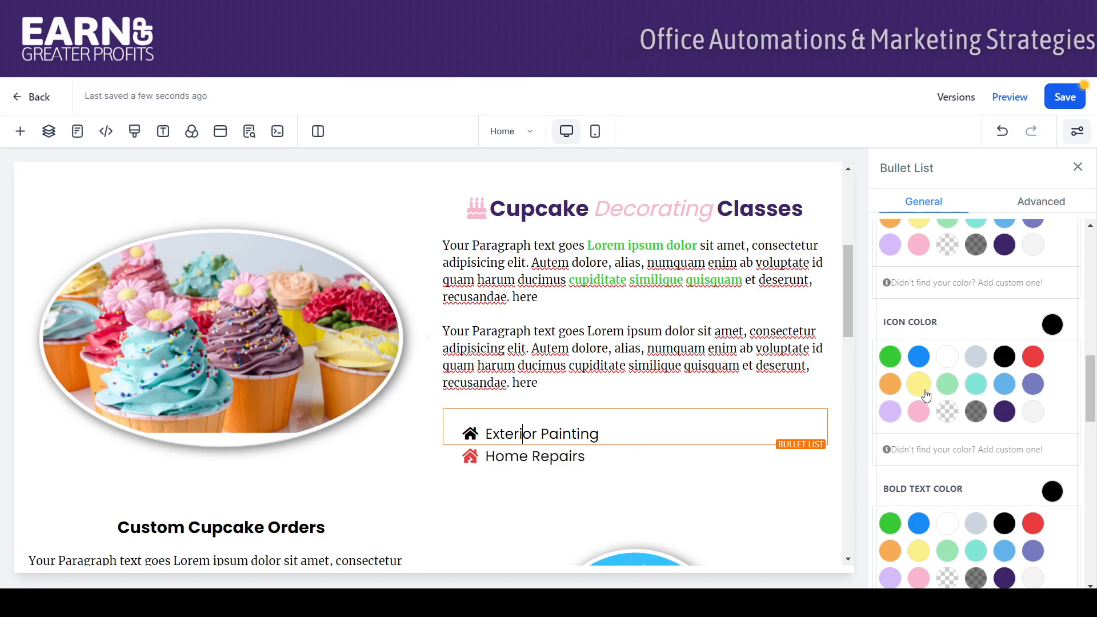
pyautogui.click(1031, 359)
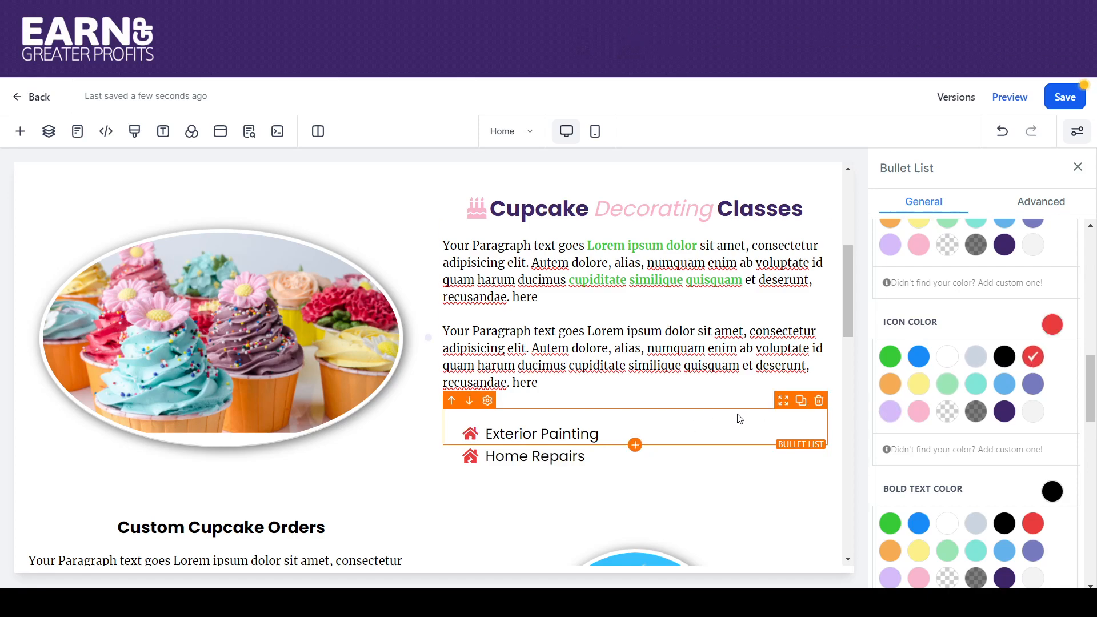
pyautogui.click(669, 391)
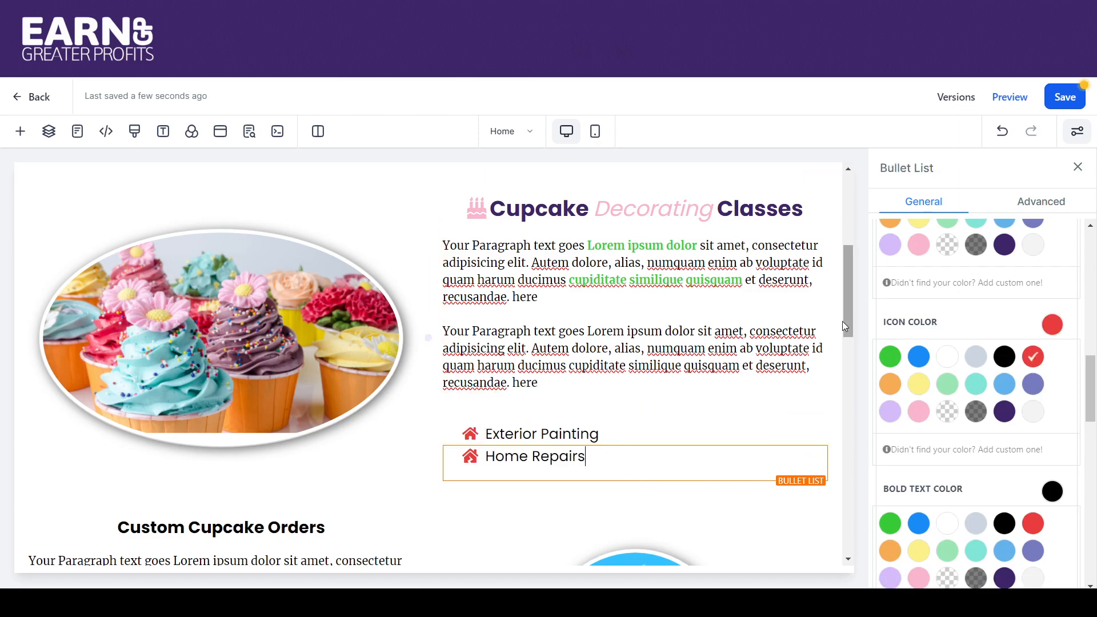
pyautogui.moveTo(849, 316)
pyautogui.mouseDown()
pyautogui.moveTo(848, 332)
pyautogui.moveTo(842, 317)
pyautogui.mouseUp()
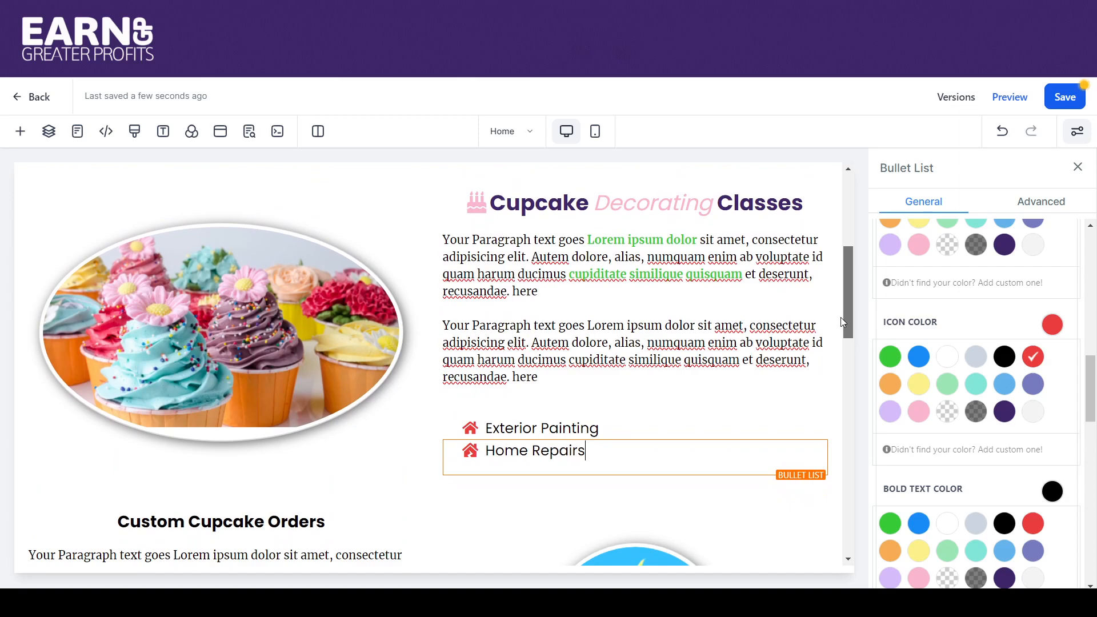